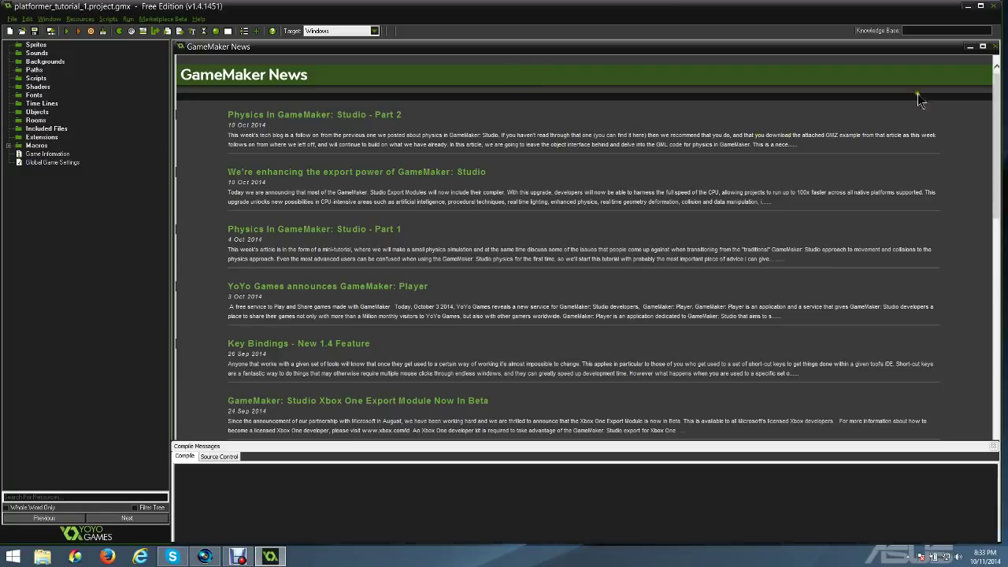
# Close the GameMaker News window to clear the workspace
pyautogui.click(994, 48)
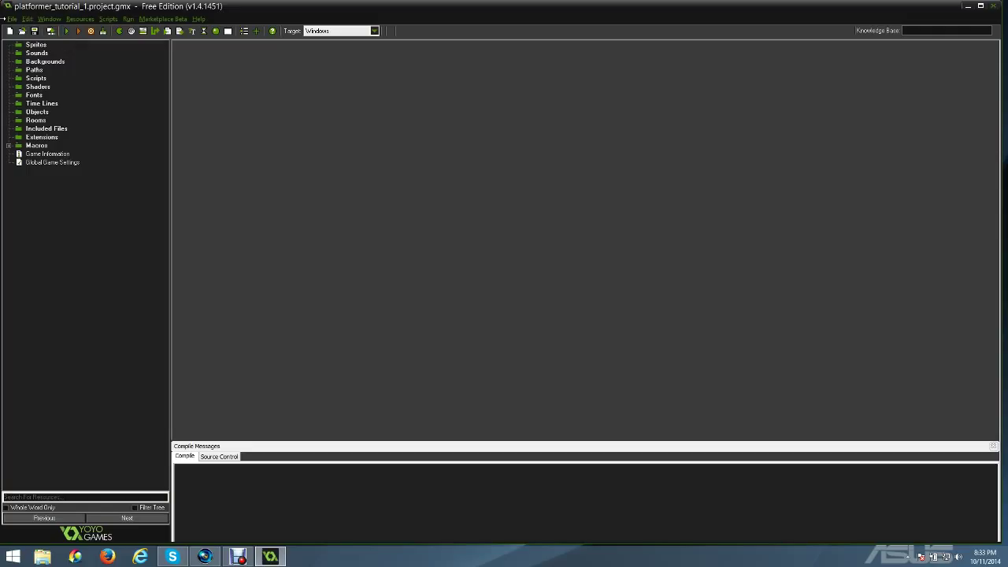
pyautogui.click(12, 19)
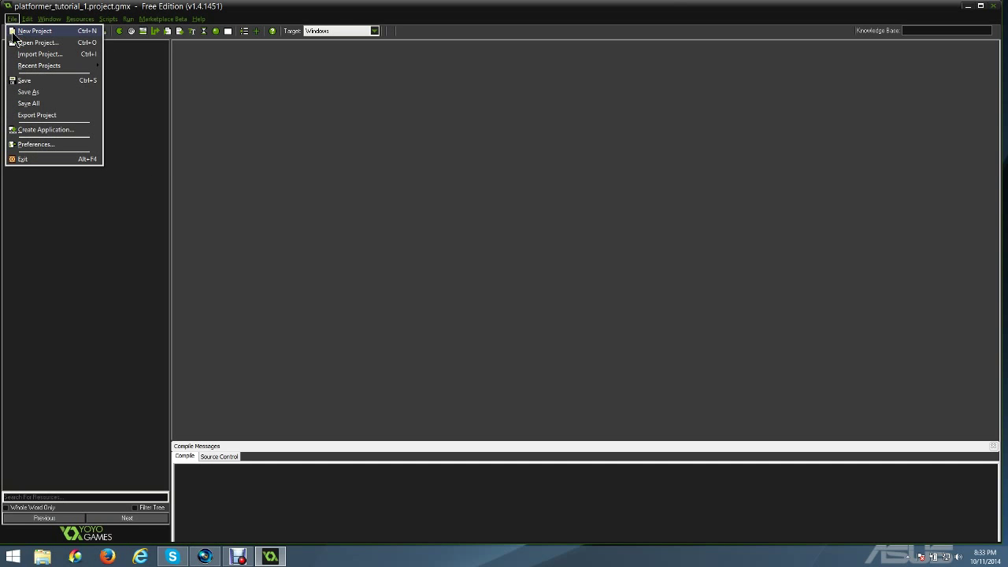
pyautogui.moveTo(198, 18)
pyautogui.click(468, 12)
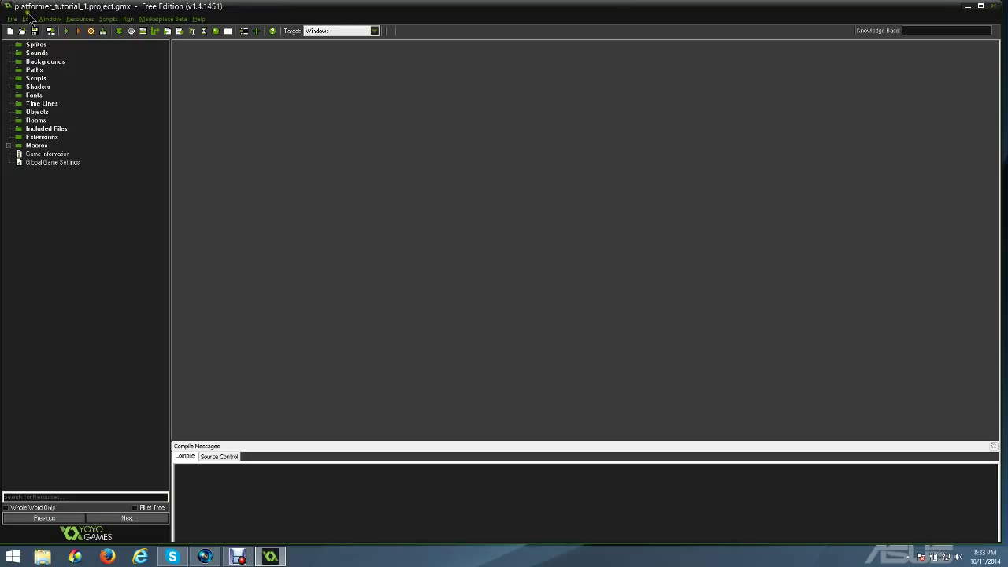
pyautogui.click(198, 19)
pyautogui.click(249, 10)
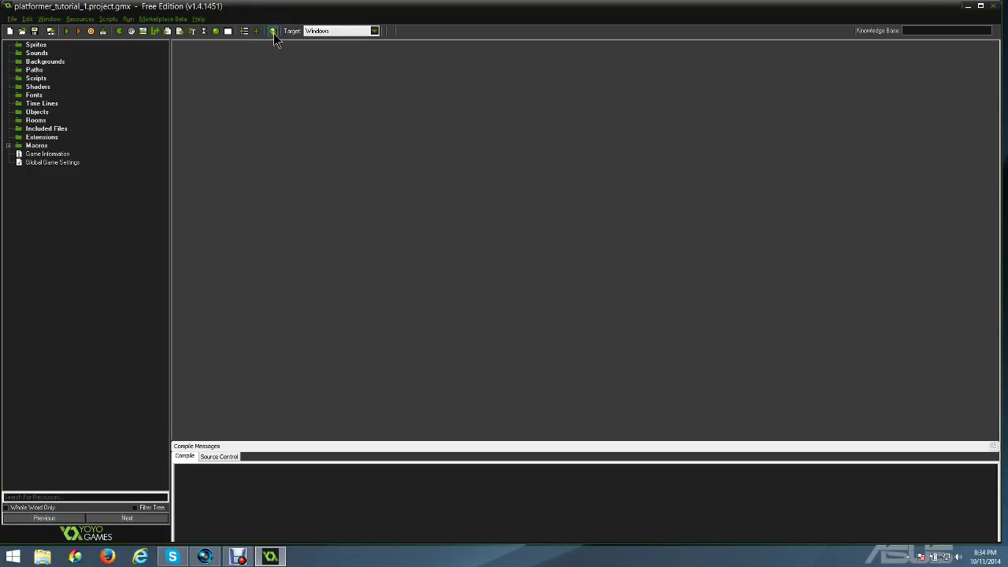
pyautogui.click(12, 20)
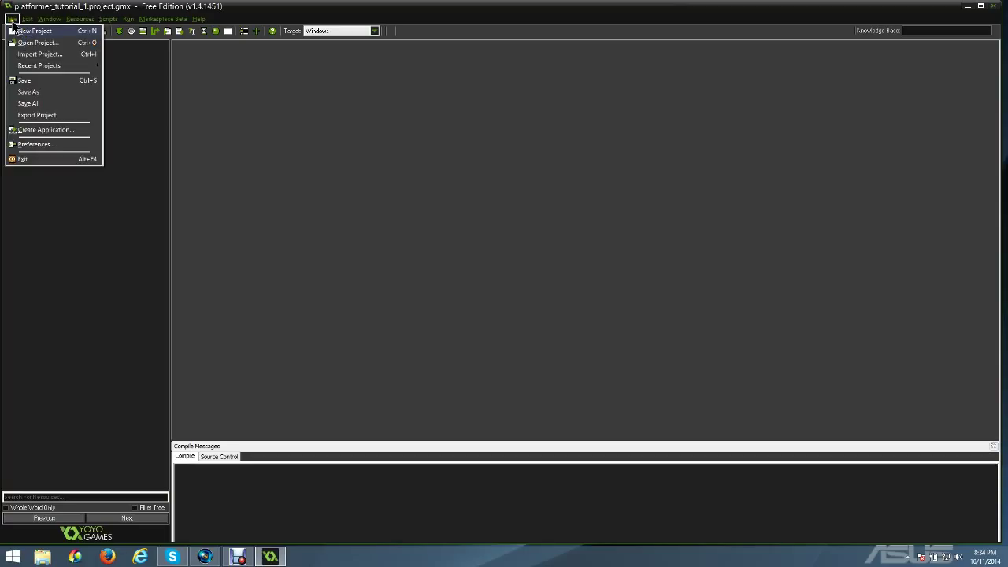
pyautogui.click(68, 12)
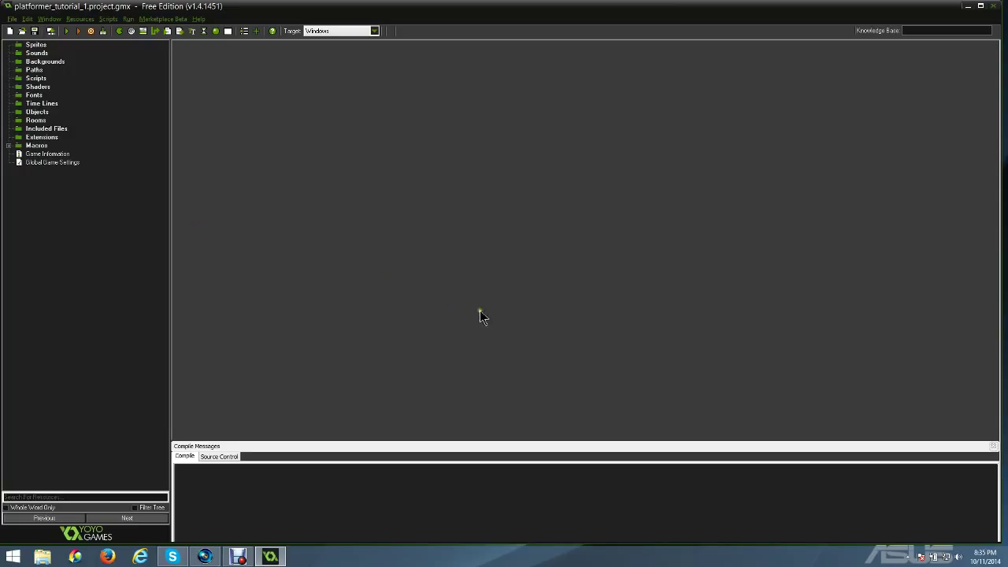
pyautogui.click(80, 31)
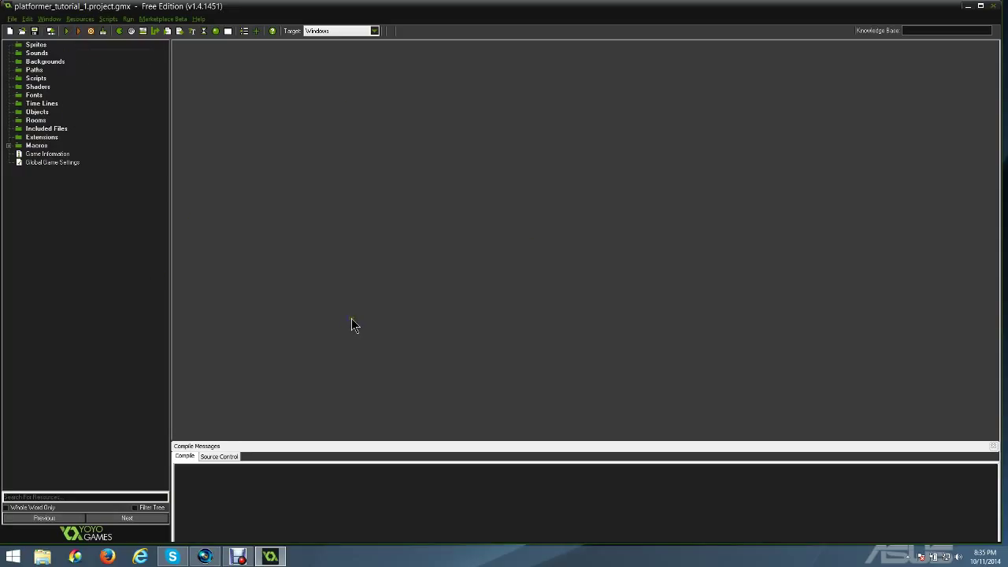
pyautogui.click(79, 32)
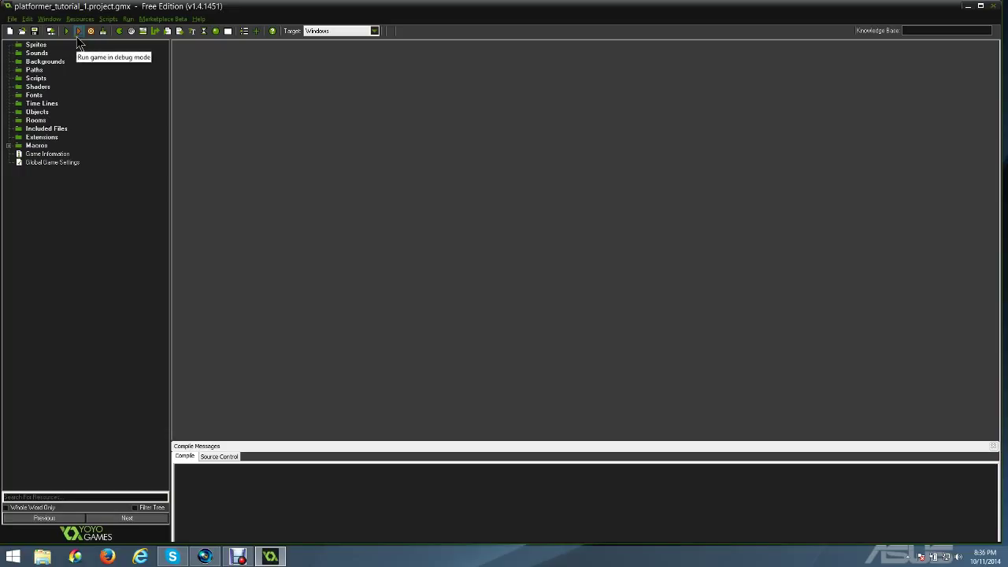
pyautogui.click(79, 34)
pyautogui.click(80, 31)
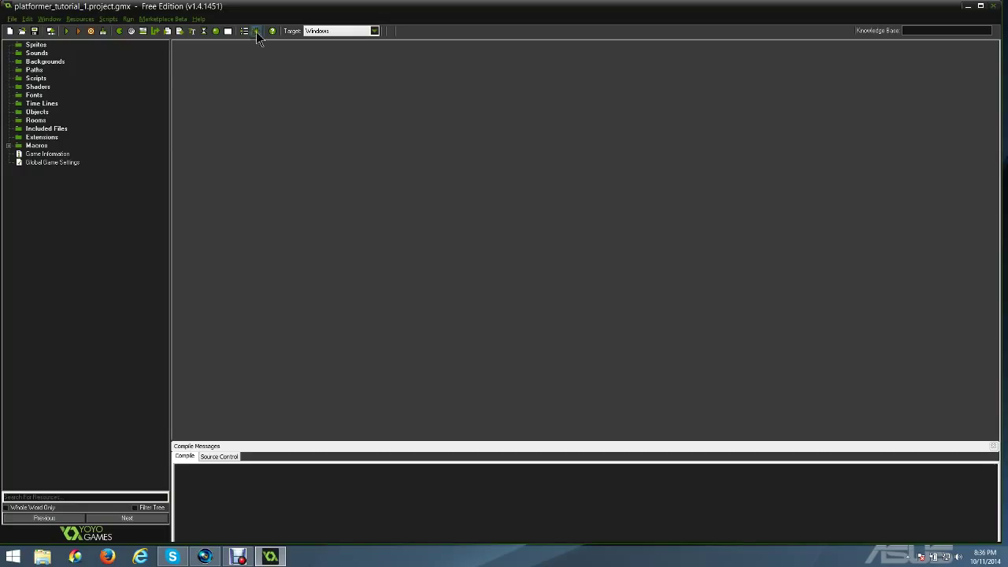
# Create a blank trial sprite, close its properties and delete it from the project
pyautogui.click(123, 35)
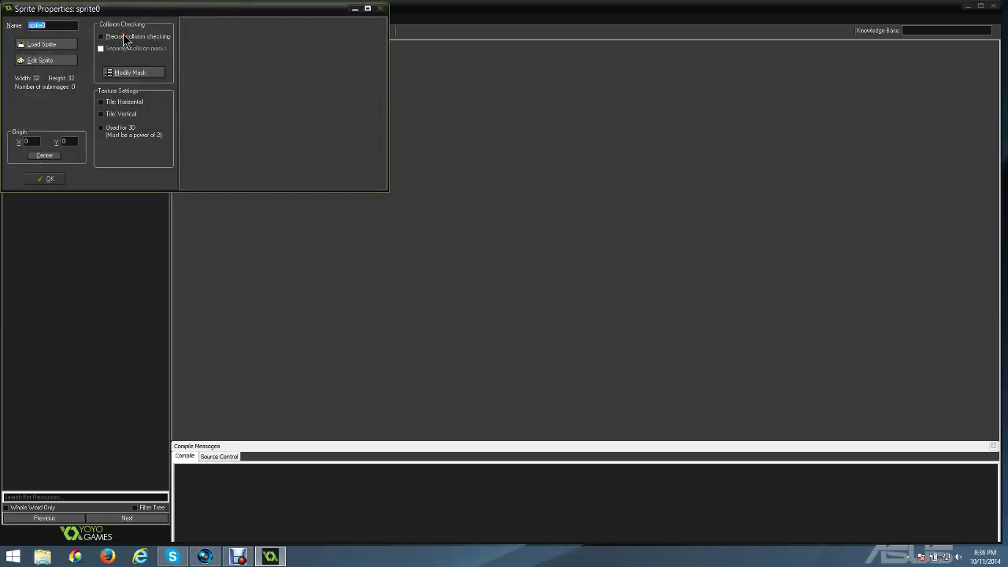
pyautogui.click(381, 8)
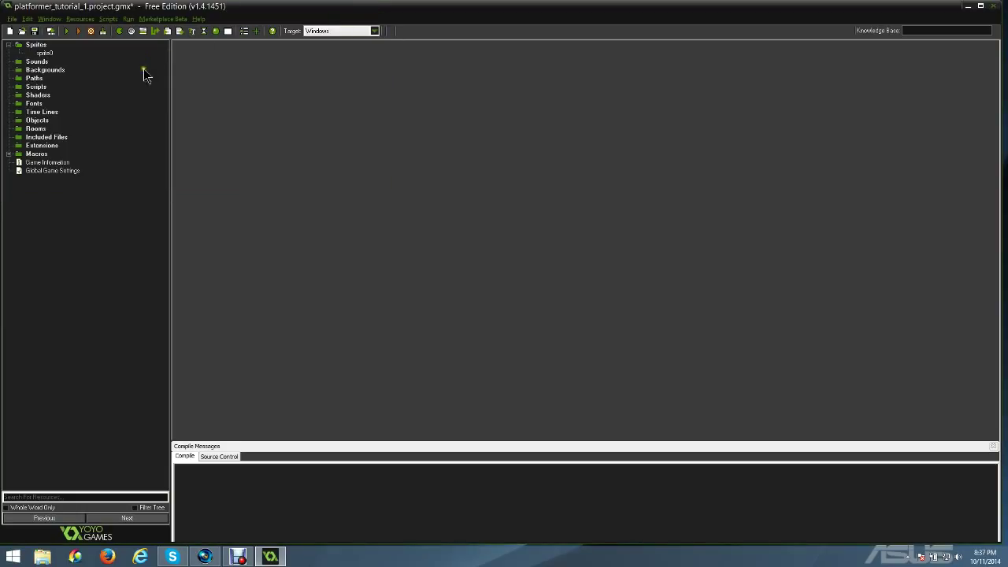
pyautogui.click(43, 53)
pyautogui.rightClick(44, 53)
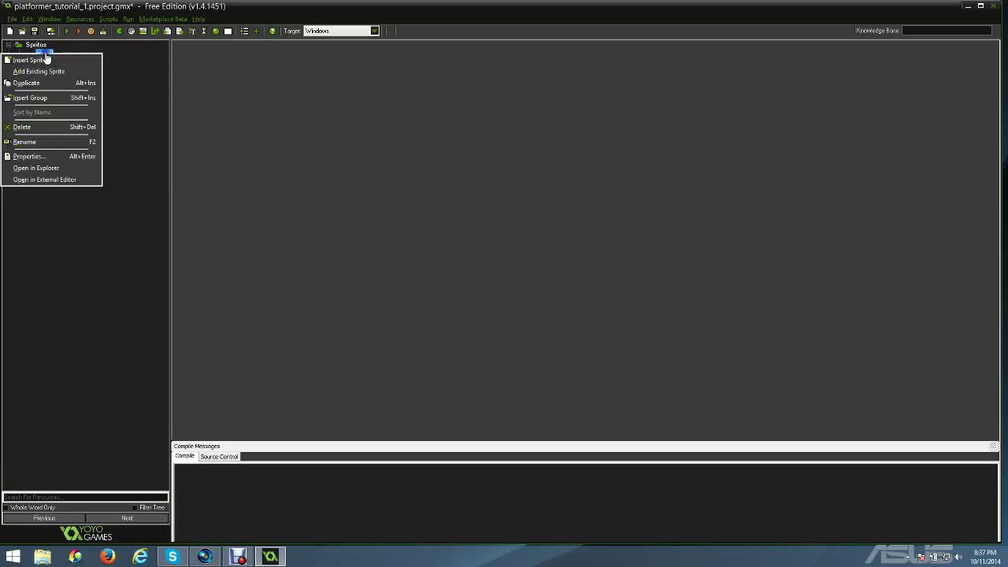
pyautogui.click(43, 126)
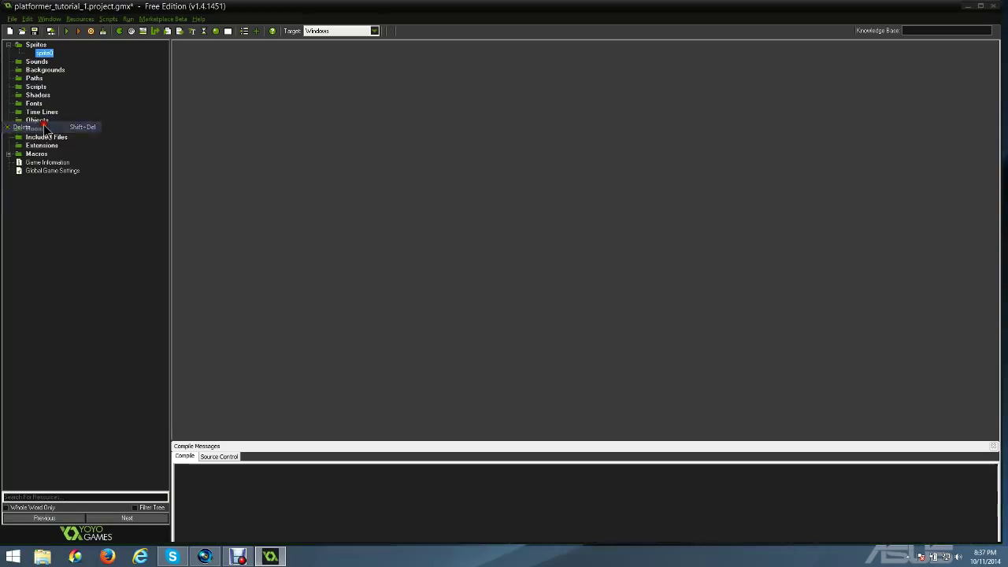
pyautogui.click(537, 297)
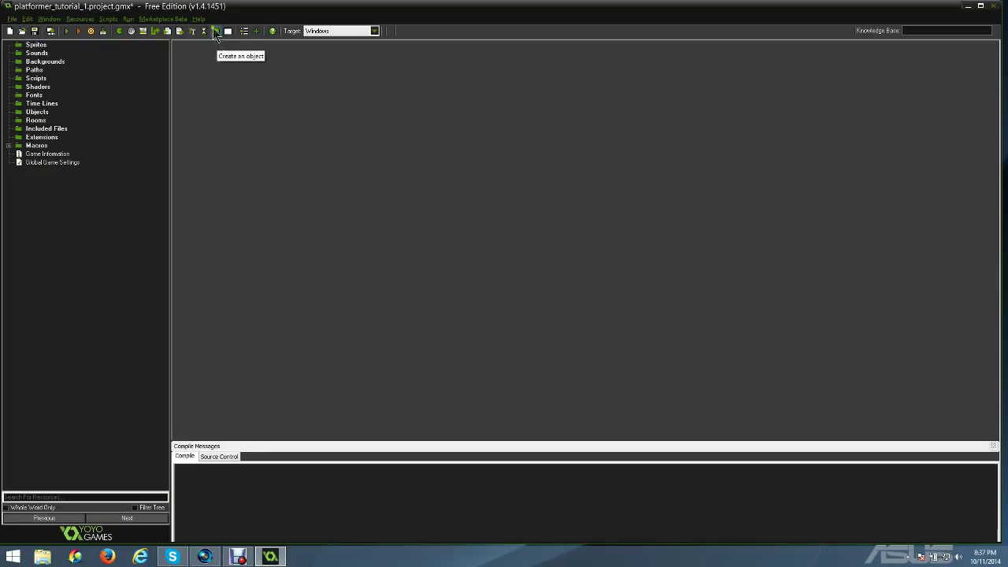
pyautogui.click(35, 46)
pyautogui.rightClick(35, 49)
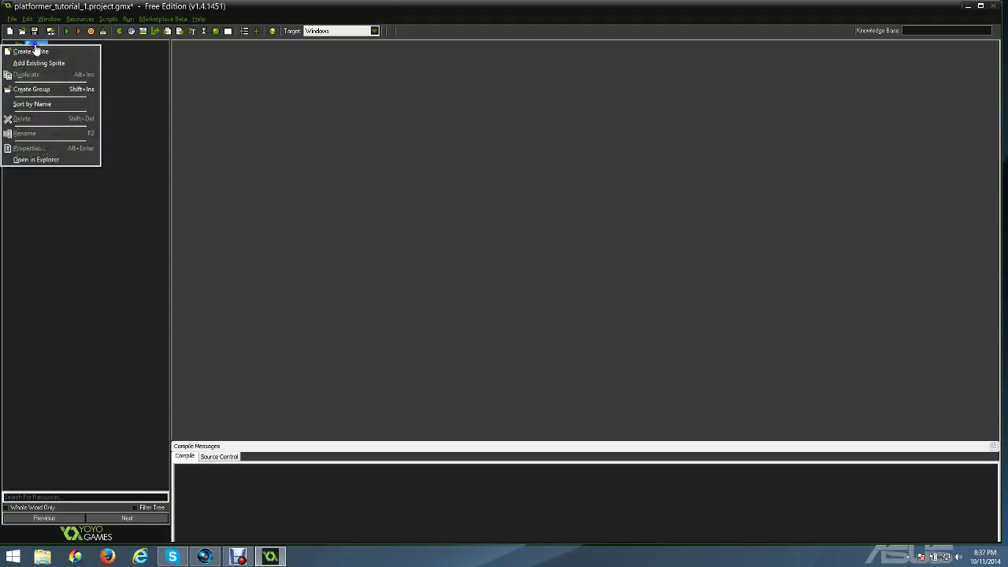
pyautogui.click(167, 55)
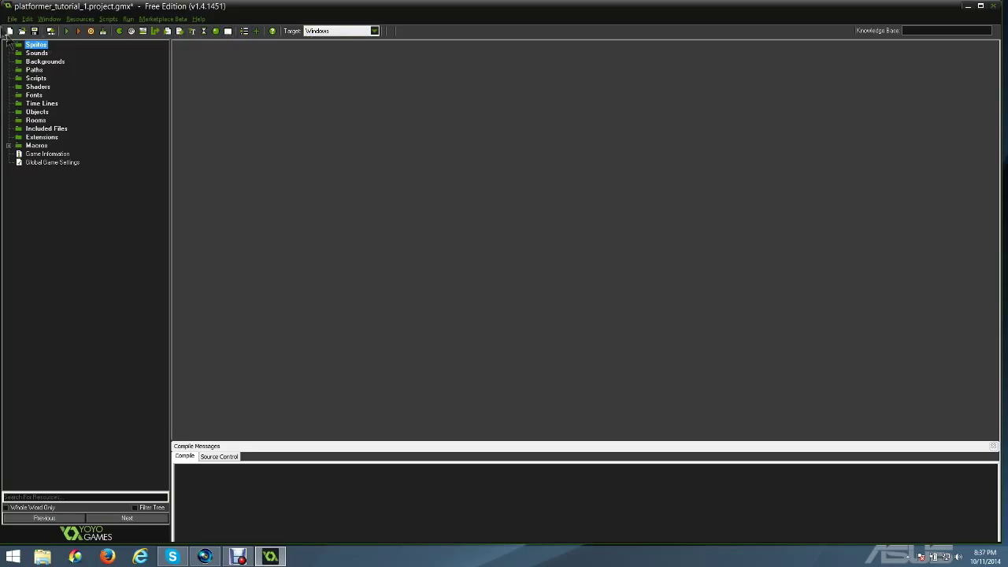
# Open the GameMaker: Studio manual and search it for "add music"
pyautogui.click(273, 35)
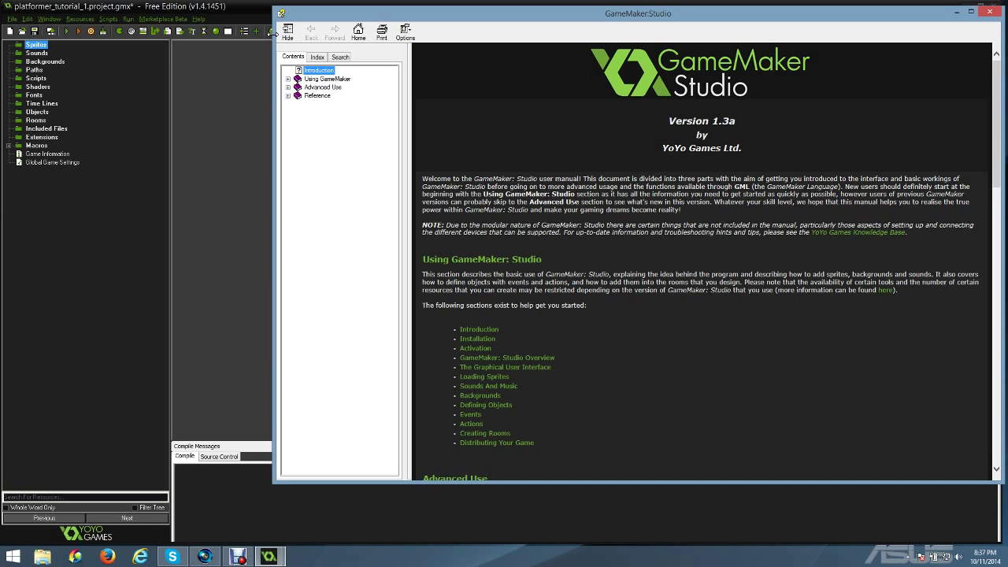
pyautogui.click(339, 57)
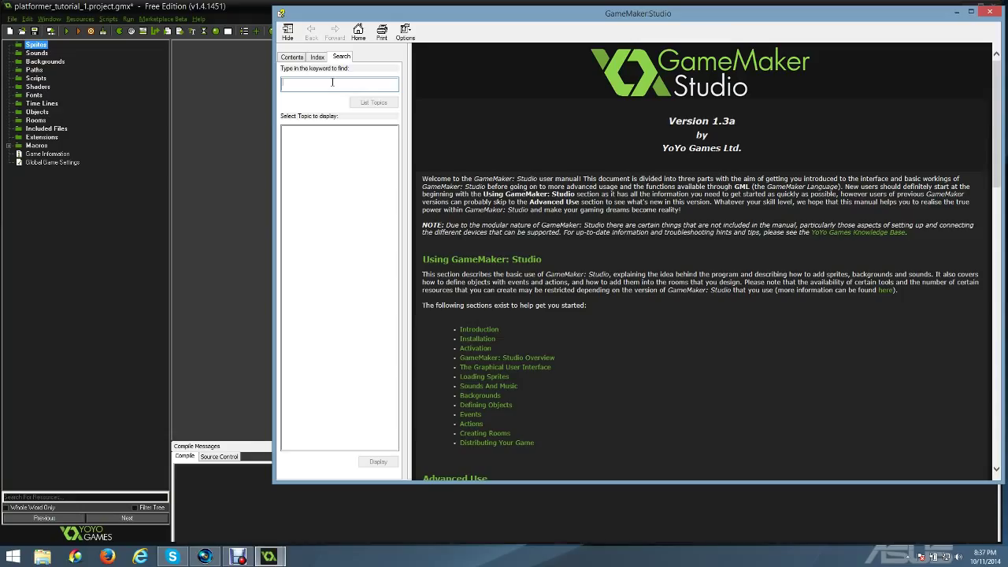
pyautogui.write('add music')
pyautogui.click(387, 103)
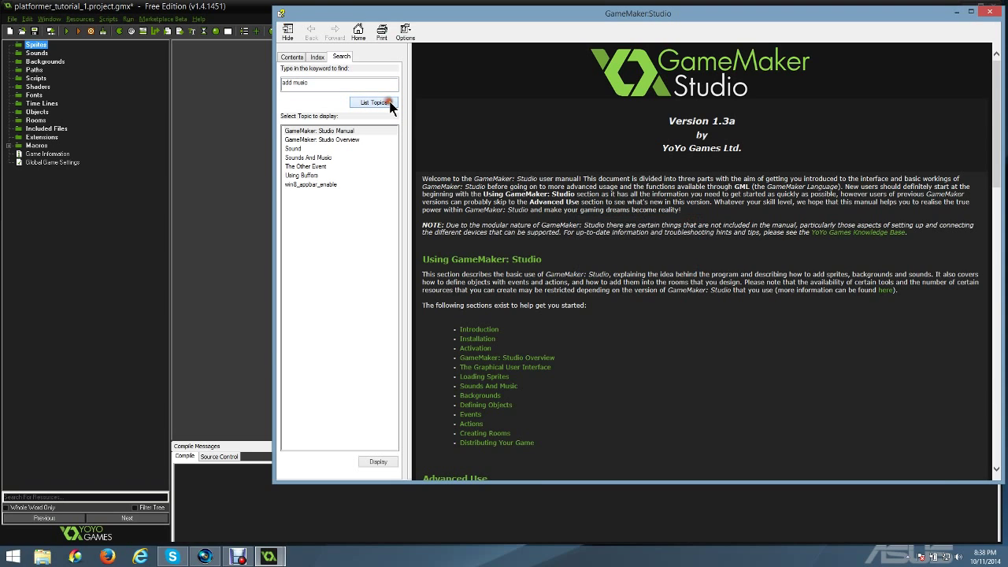
# Read the Sounds And Music topic and the Sound topic in the manual, and close the manual
pyautogui.doubleClick(300, 159)
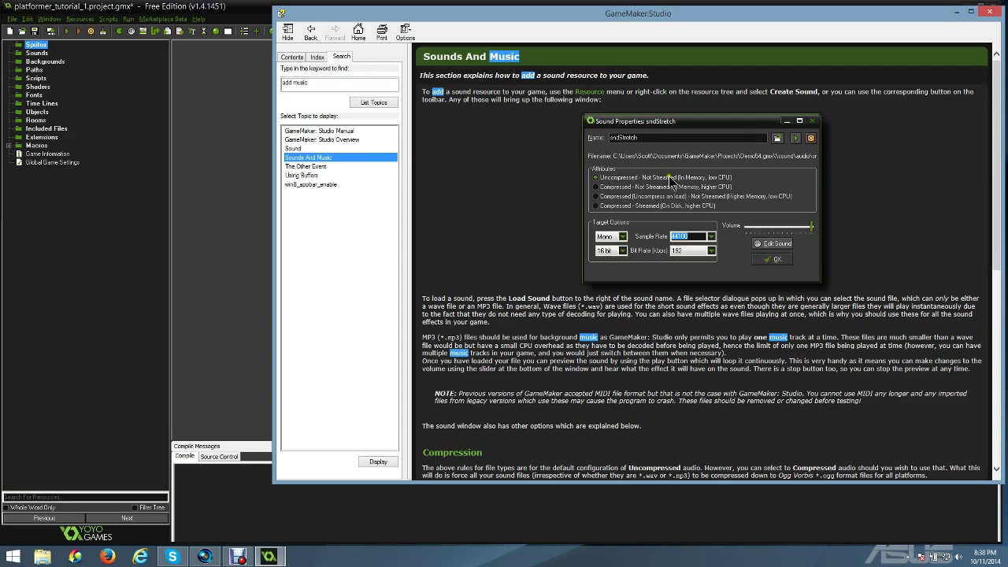
pyautogui.scroll(-10, 998, 467)
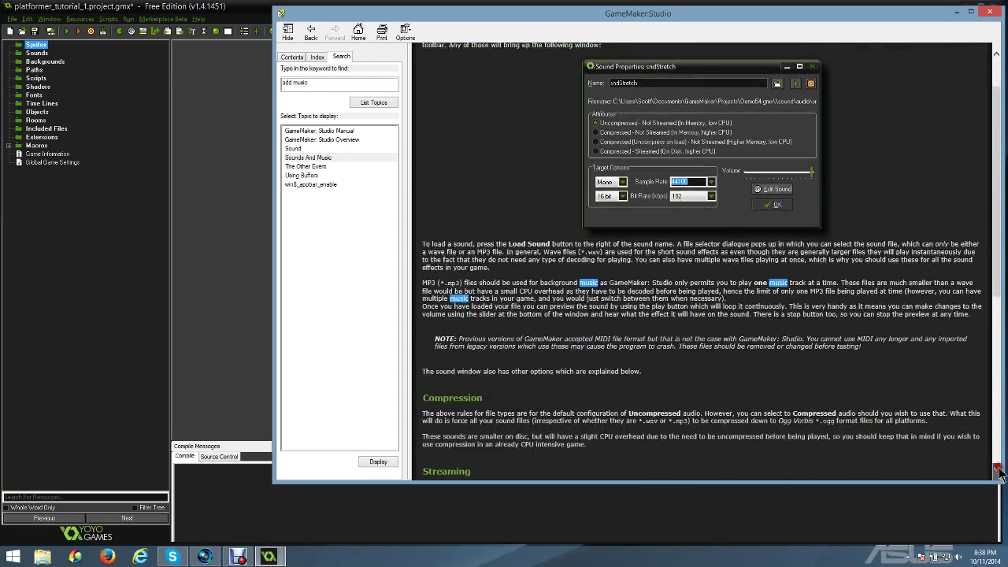
pyautogui.scroll(10, 998, 470)
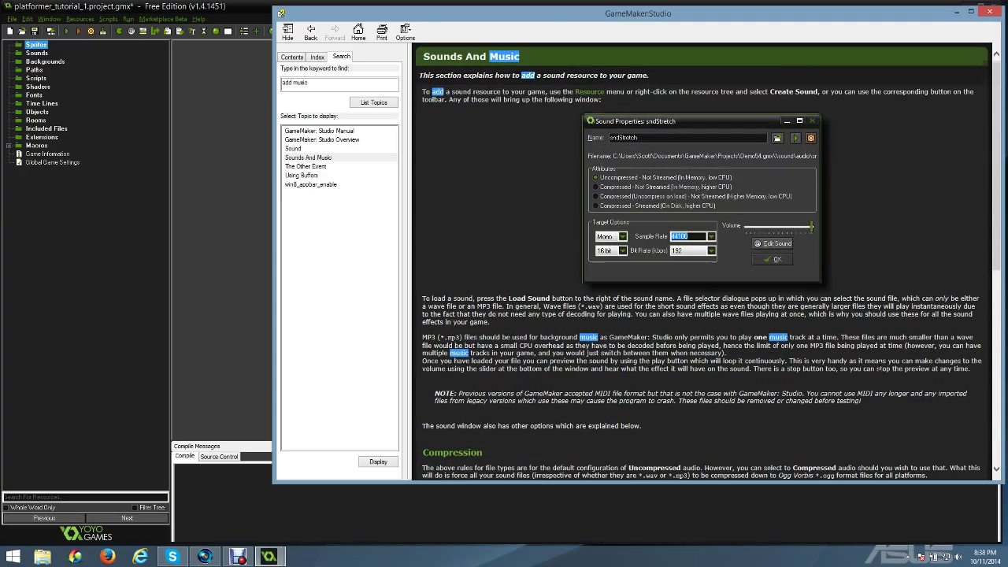
pyautogui.scroll(-5, 874, 368)
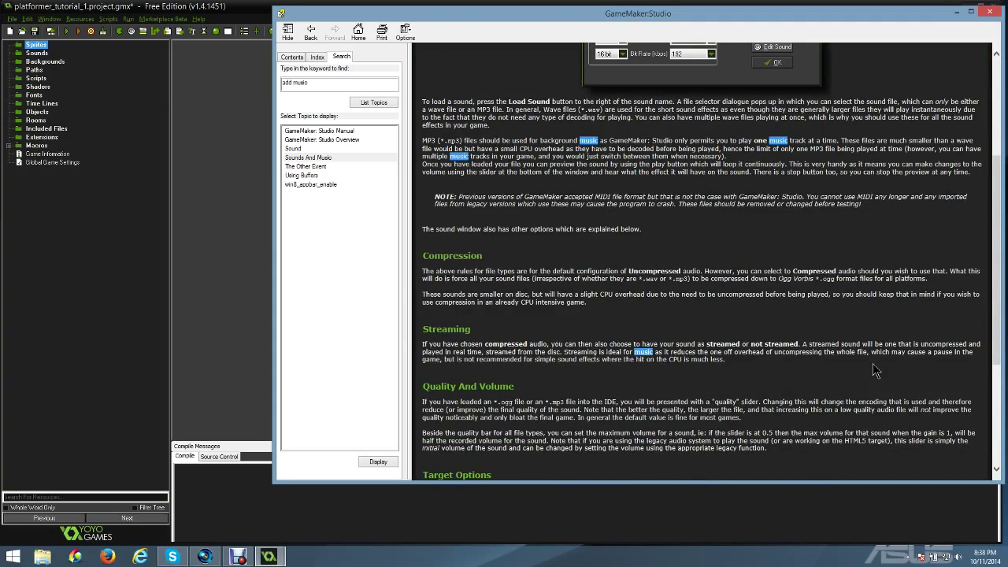
pyautogui.scroll(-3, 866, 369)
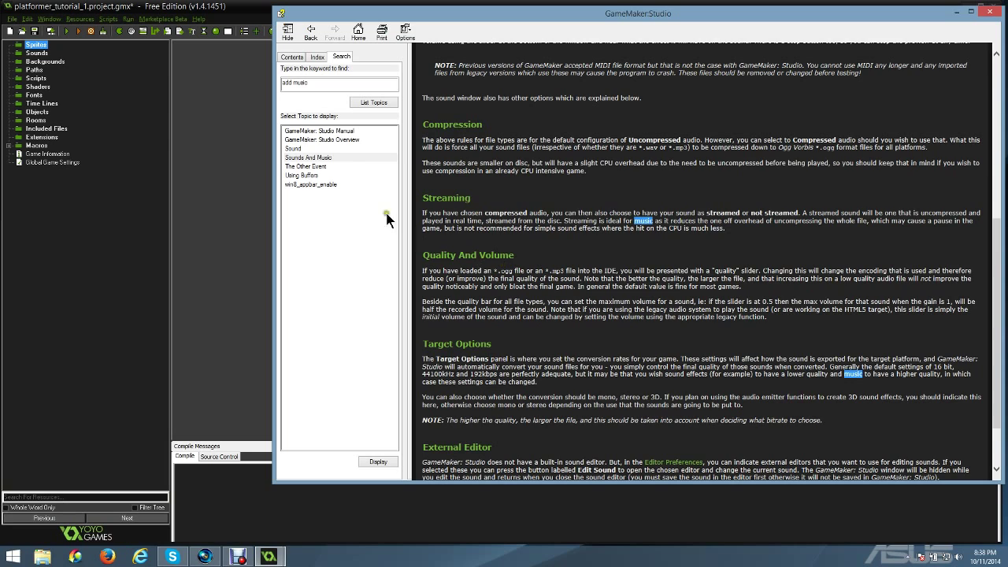
pyautogui.doubleClick(287, 148)
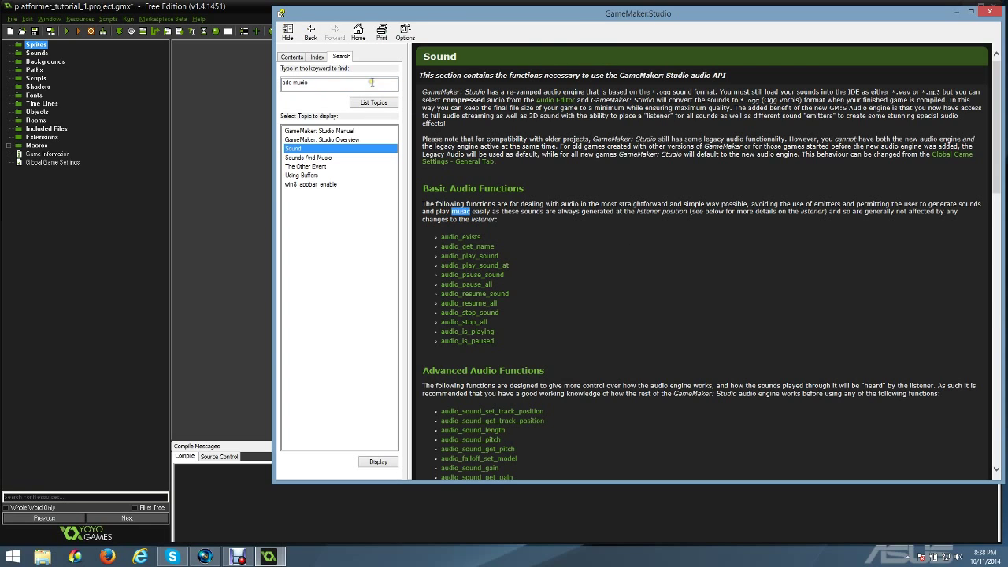
pyautogui.click(992, 12)
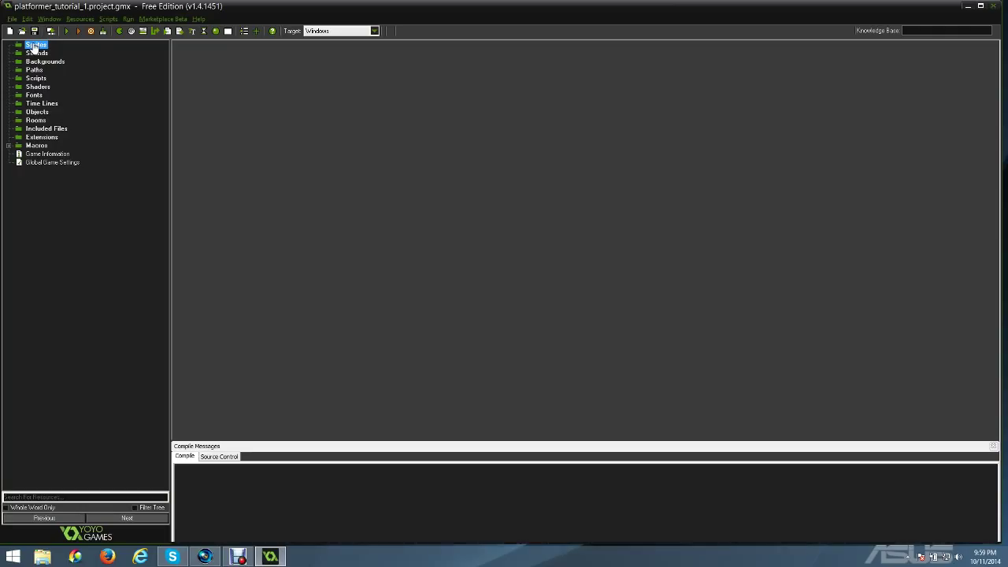
# Create a new sprite in the Sprites folder and name it spr_player
pyautogui.rightClick(34, 46)
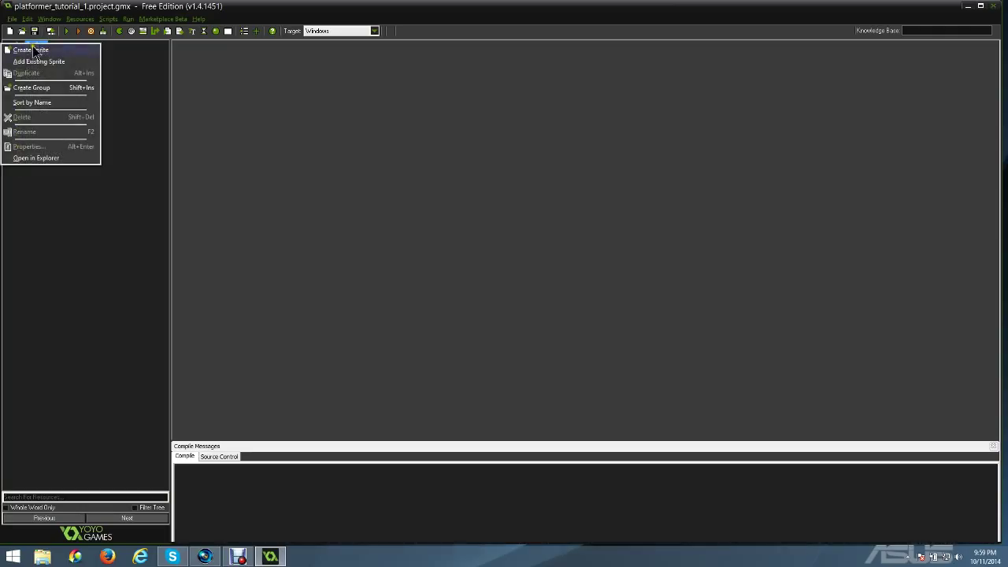
pyautogui.click(34, 51)
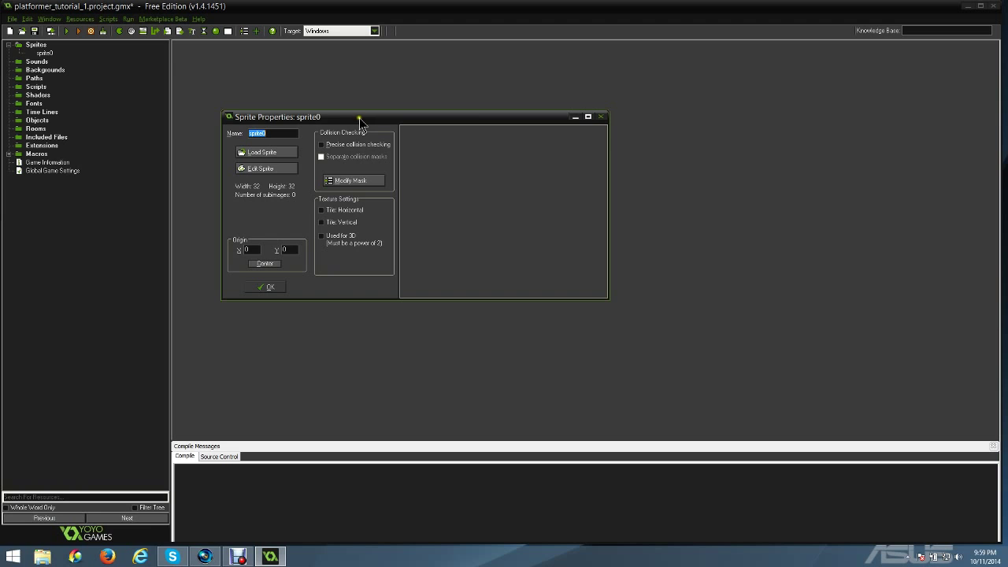
pyautogui.moveTo(347, 120); pyautogui.dragTo(384, 155)
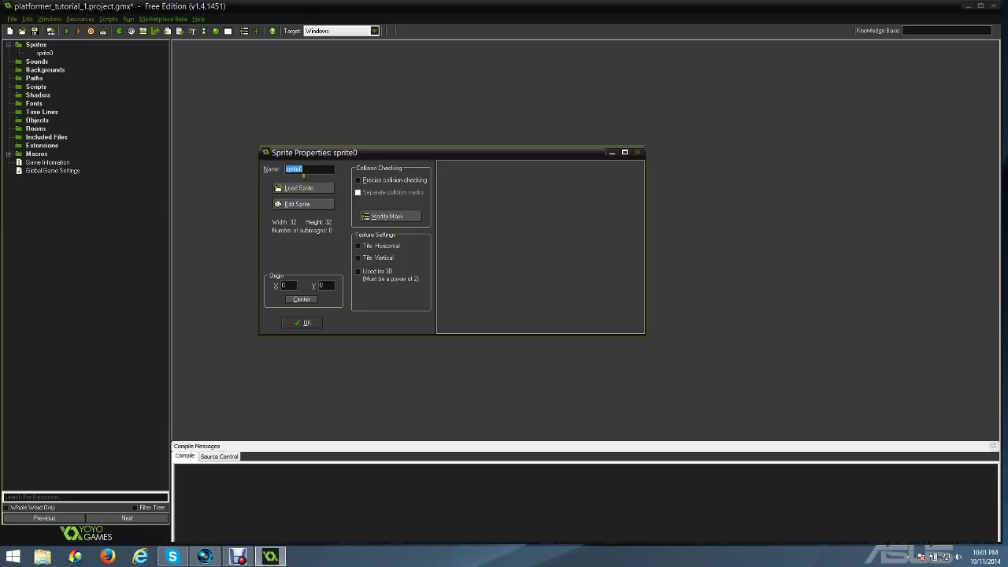
pyautogui.write('spr_player')
pyautogui.moveTo(322, 169); pyautogui.dragTo(253, 170)
pyautogui.click(318, 168)
pyautogui.moveTo(295, 169); pyautogui.dragTo(284, 167)
pyautogui.click(315, 169)
pyautogui.moveTo(315, 169); pyautogui.dragTo(252, 170)
pyautogui.click(313, 171)
# Load the link_standing image from the zelda2_animations folder into the sprite with Remove Background enabled
pyautogui.click(296, 191)
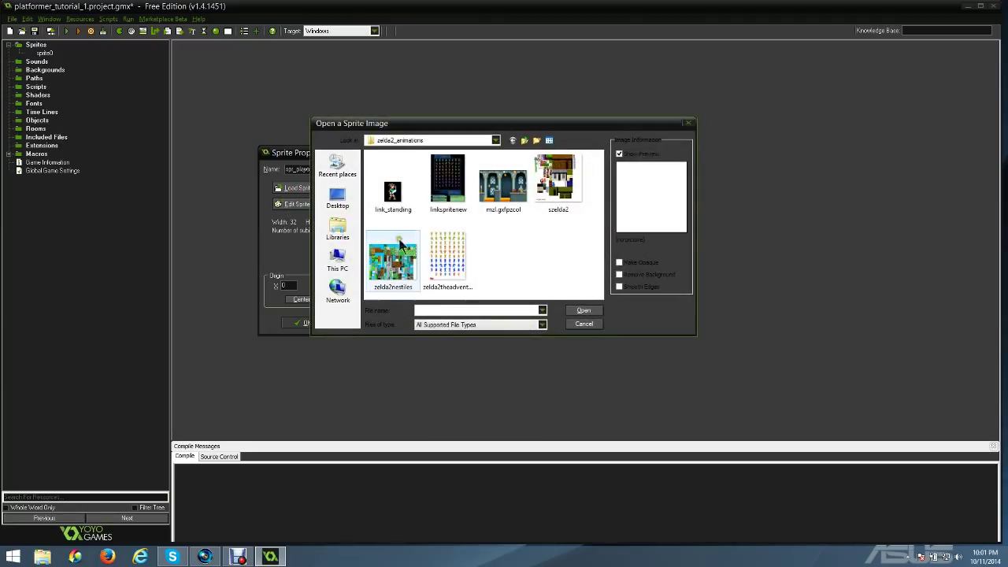
pyautogui.click(394, 192)
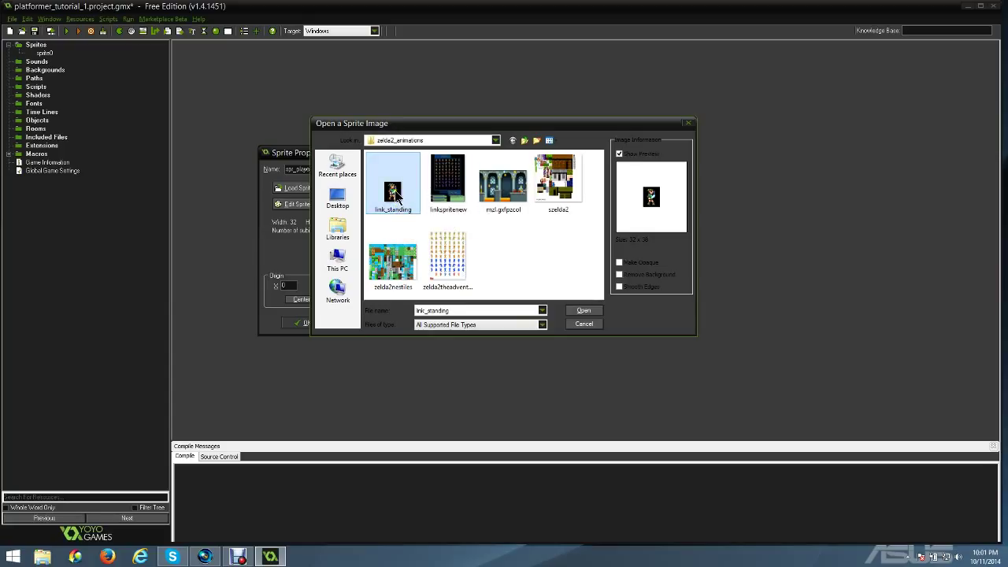
pyautogui.click(619, 274)
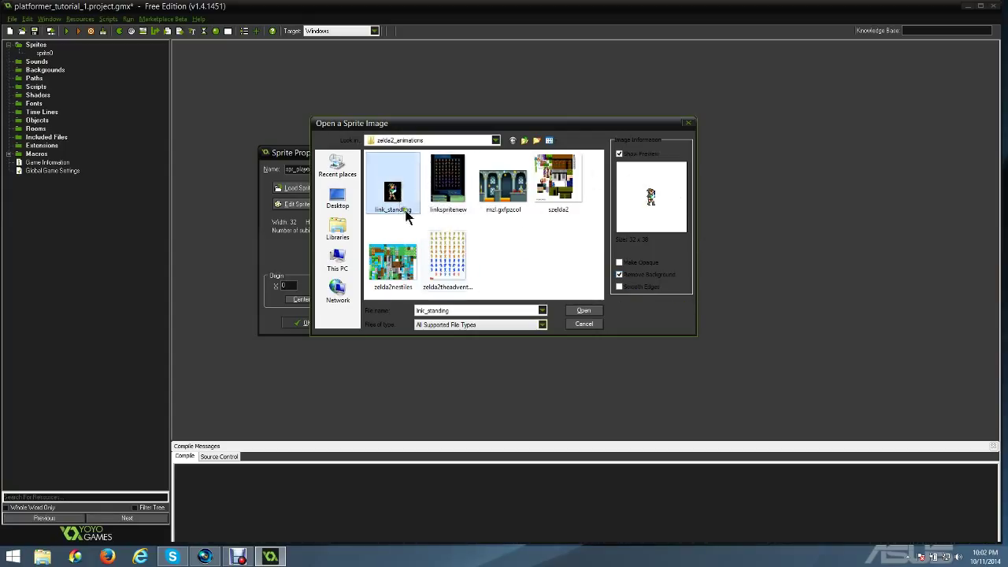
pyautogui.click(619, 275)
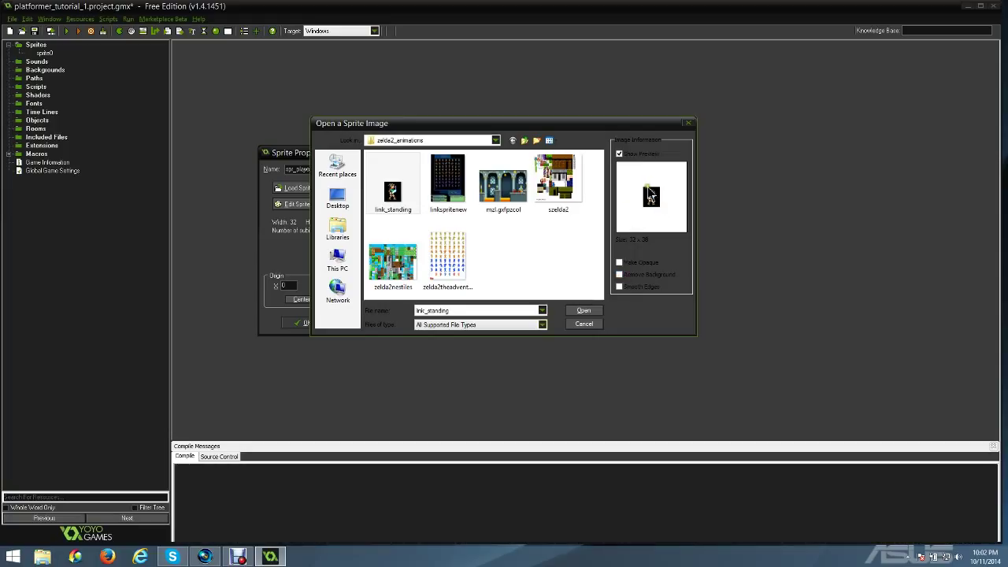
pyautogui.click(619, 275)
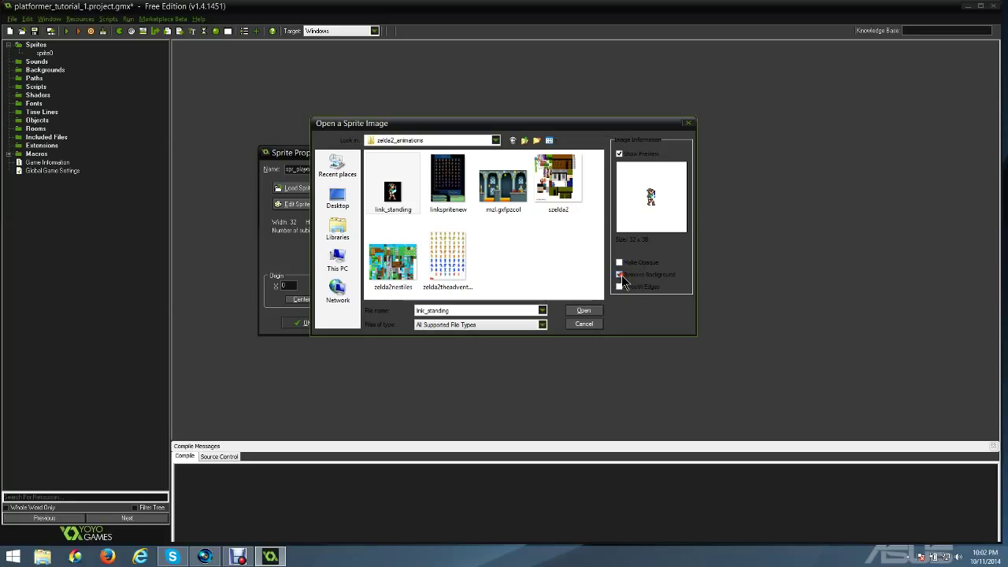
pyautogui.click(584, 310)
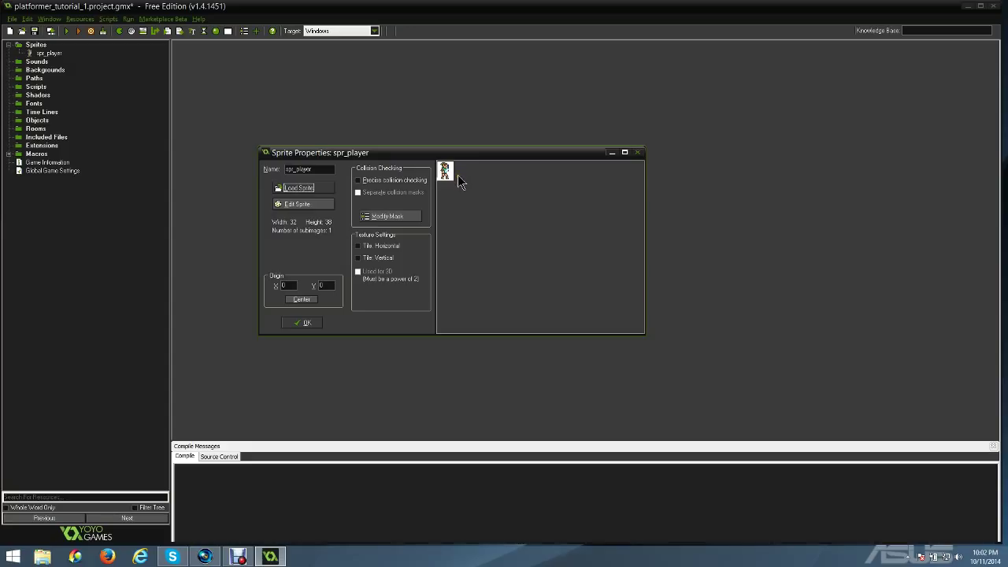
# Open the spr_player image for editing and scribble a black freehand line around and across the character
pyautogui.click(290, 206)
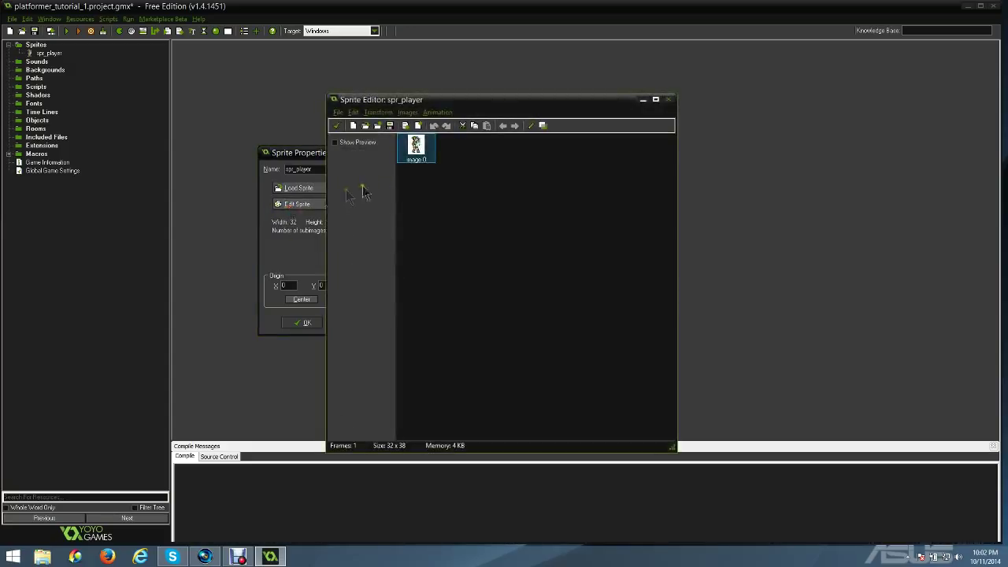
pyautogui.doubleClick(425, 157)
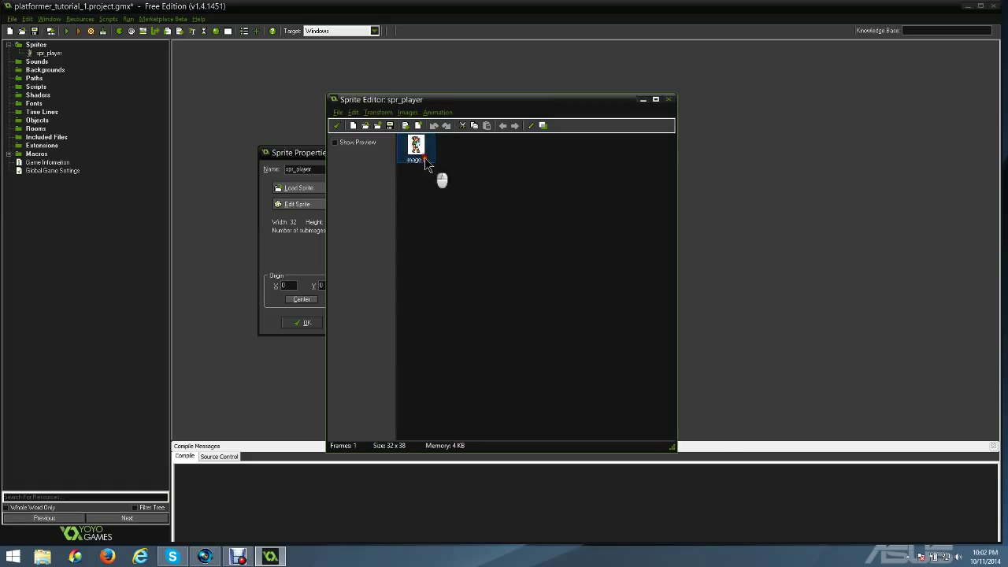
pyautogui.scroll(5, 419, 171)
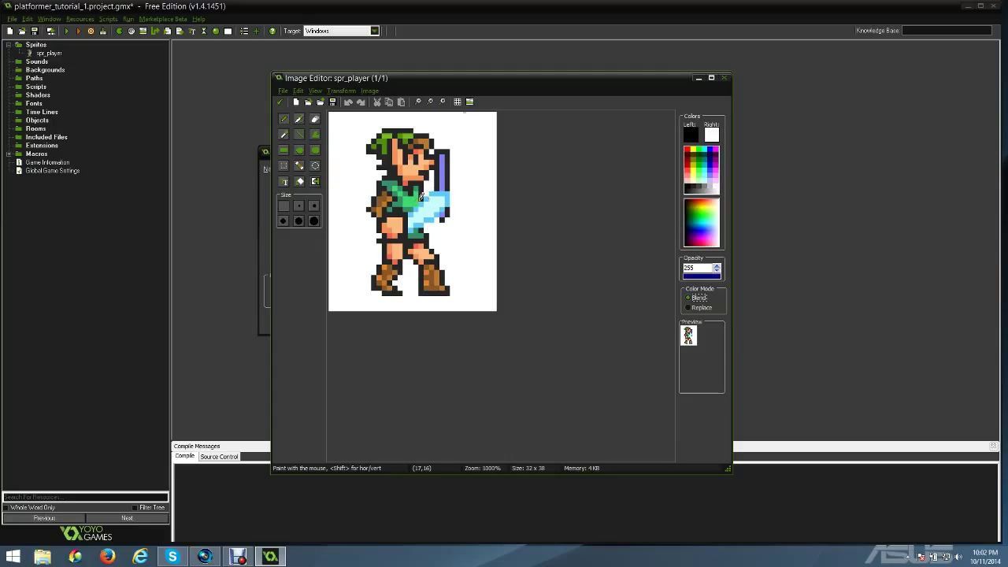
pyautogui.scroll(-1, 422, 197)
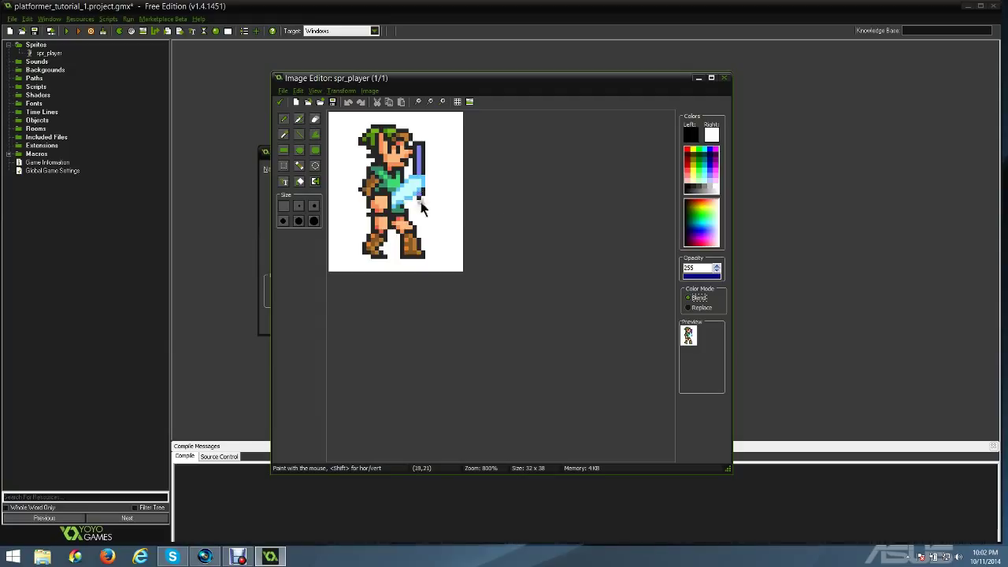
pyautogui.scroll(1, 457, 169)
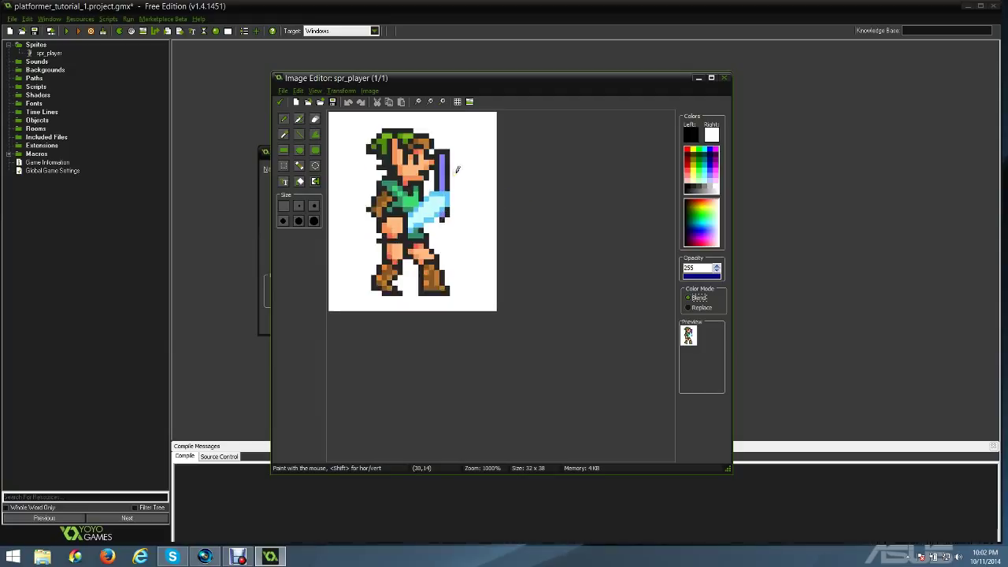
pyautogui.moveTo(456, 169)
pyautogui.mouseDown()
pyautogui.moveTo(469, 197)
pyautogui.moveTo(366, 122)
pyautogui.moveTo(369, 251)
pyautogui.moveTo(384, 169)
pyautogui.moveTo(423, 207)
pyautogui.mouseUp()
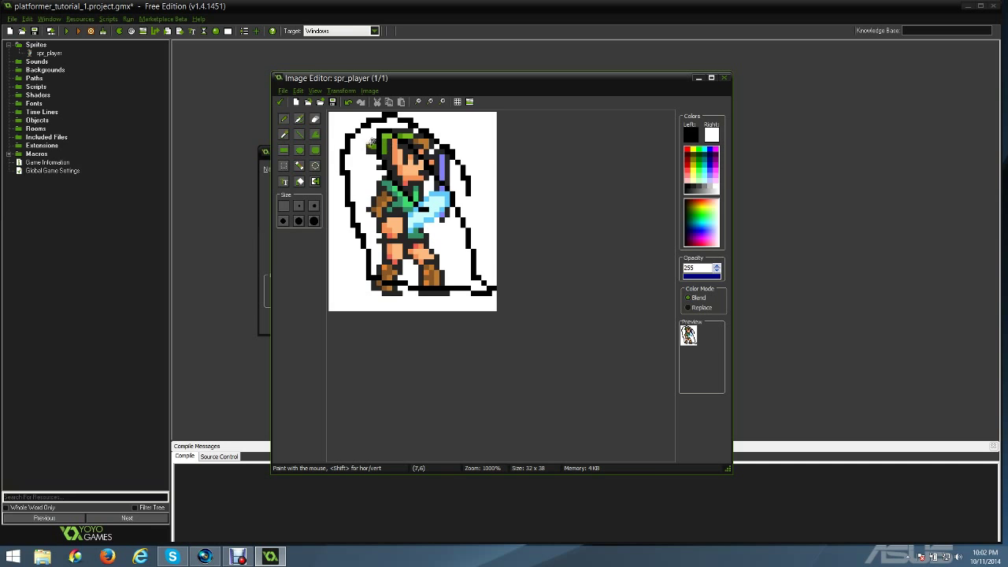
# Mirror the image horizontally and close the image editor without saving the changes
pyautogui.click(336, 90)
pyautogui.click(346, 114)
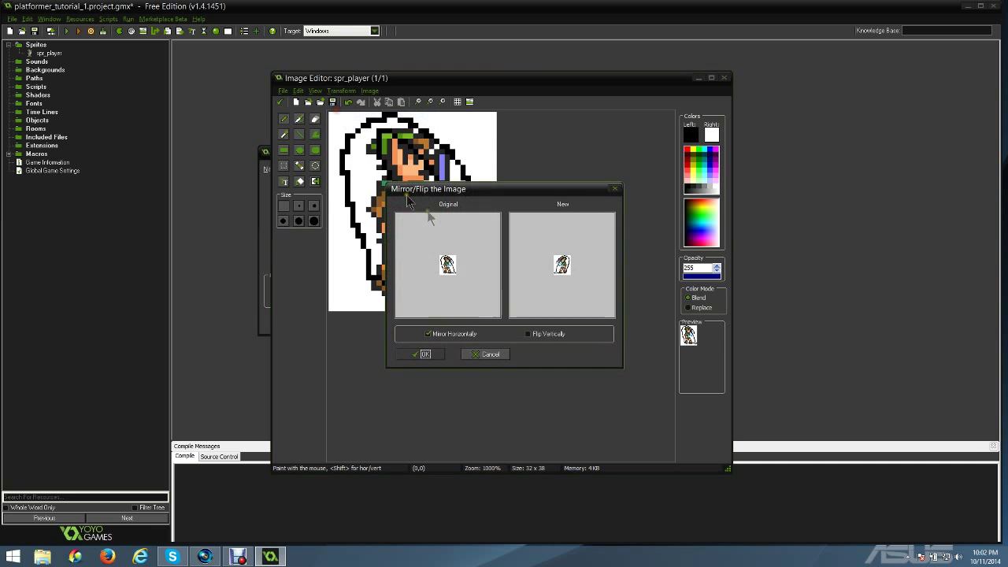
pyautogui.click(433, 352)
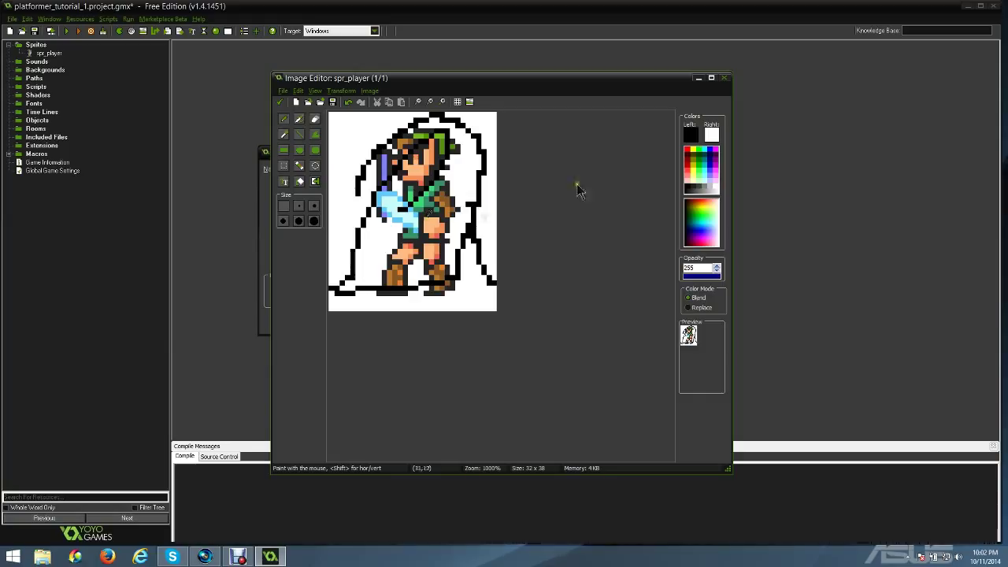
pyautogui.click(724, 79)
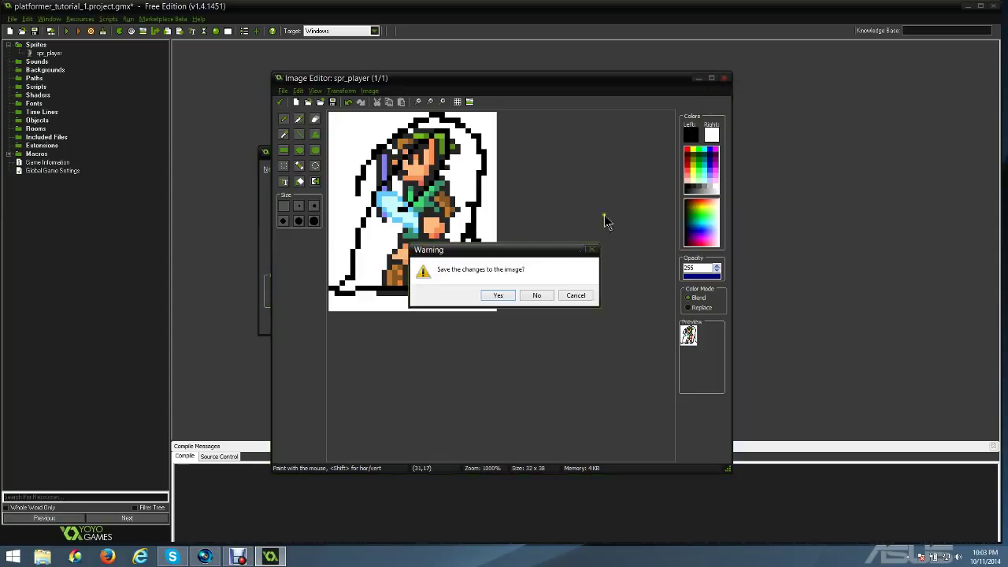
pyautogui.click(549, 291)
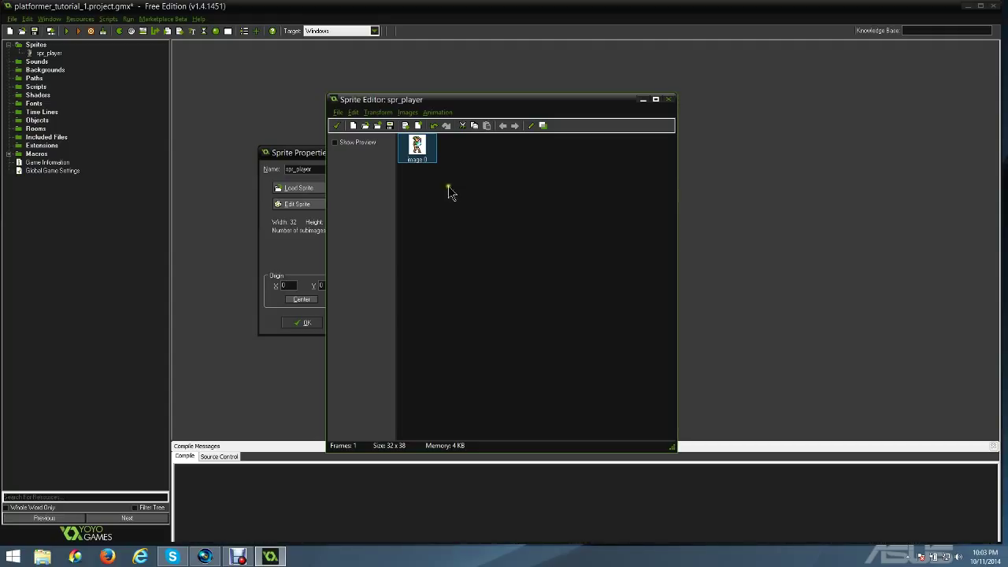
# Reopen the sprite's image, examine it at different magnifications, and close the image editor
pyautogui.click(422, 161)
pyautogui.doubleClick(424, 154)
pyautogui.scroll(5, 425, 158)
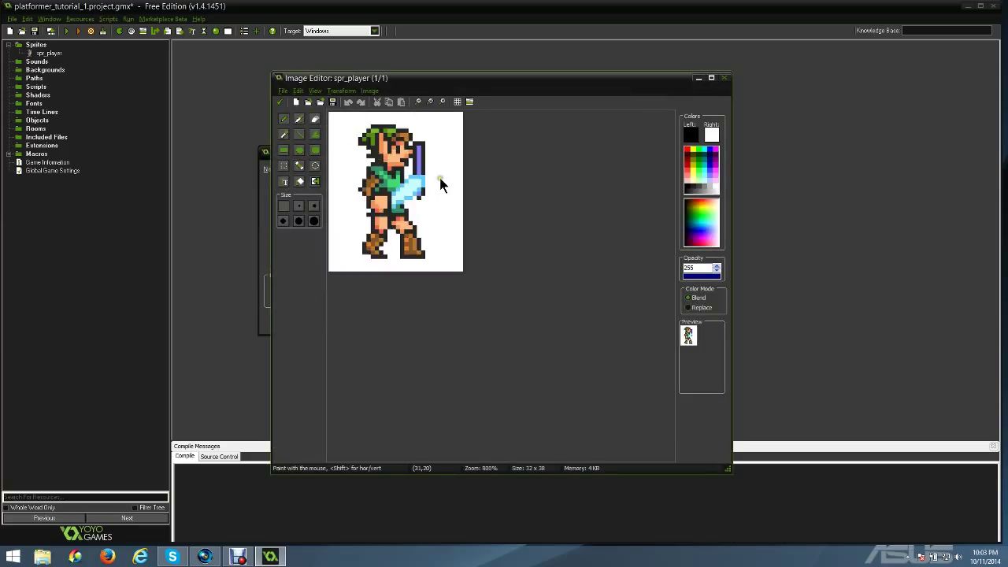
pyautogui.scroll(-3, 441, 181)
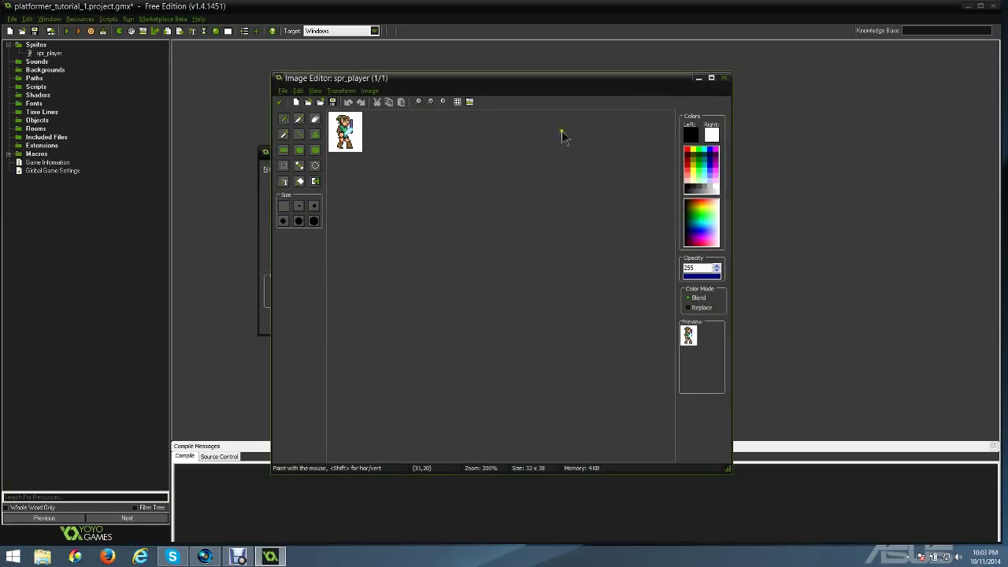
pyautogui.click(724, 78)
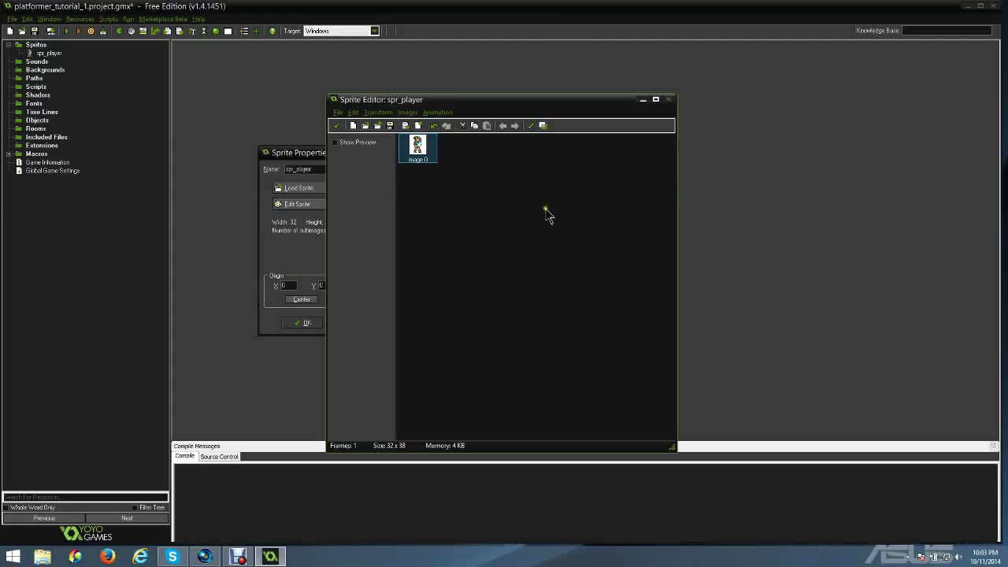
# Accept the sprite image, center the sprite's origin at X 16, Y 19, and confirm the sprite properties
pyautogui.click(337, 126)
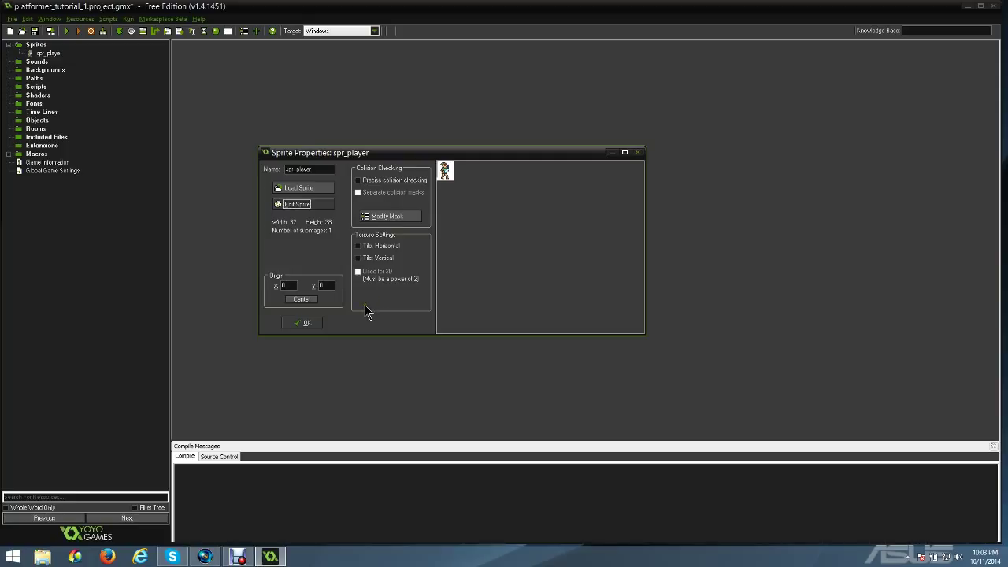
pyautogui.click(299, 301)
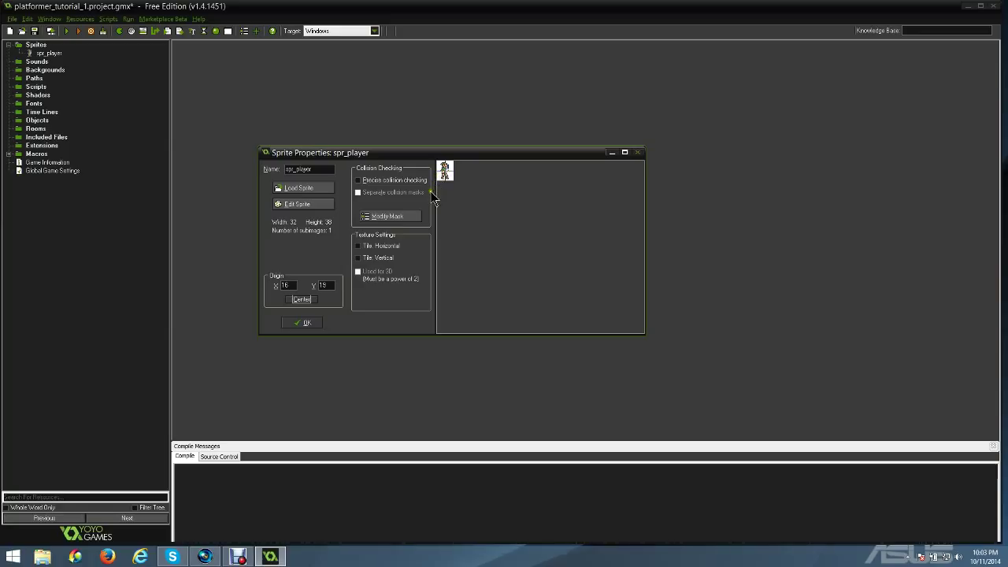
pyautogui.click(307, 322)
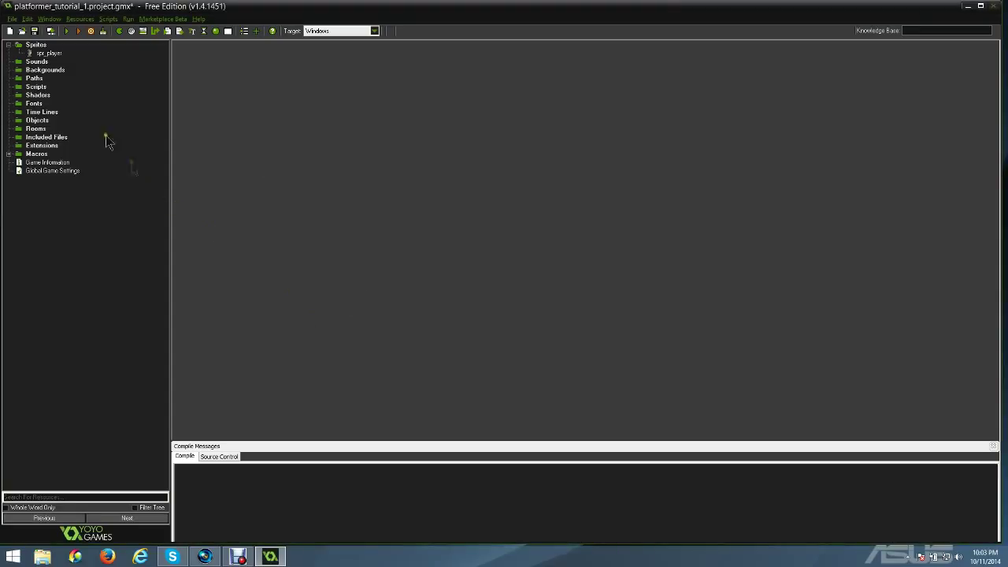
pyautogui.click(30, 53)
pyautogui.click(38, 62)
pyautogui.click(55, 72)
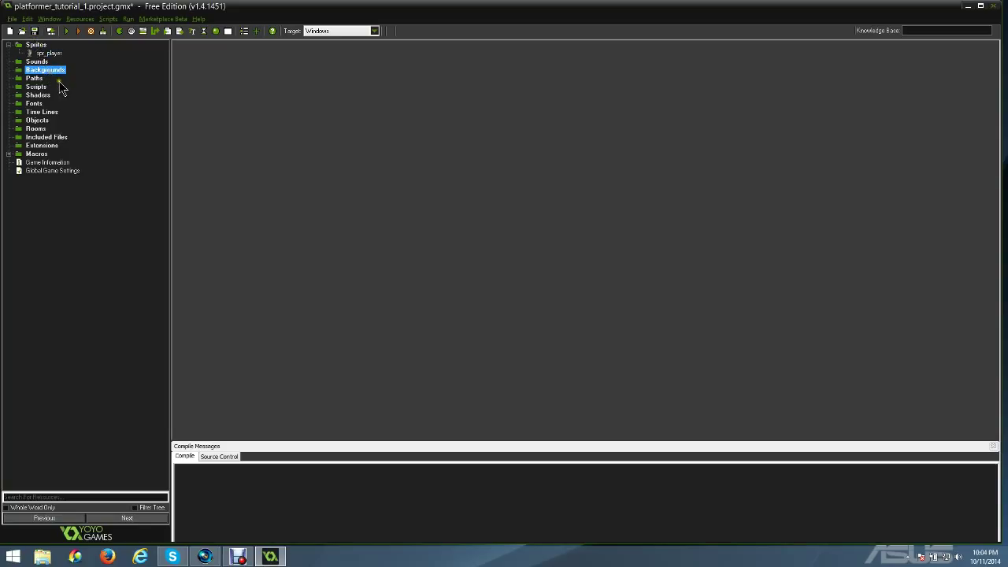
# Create a new path in the Paths folder and plot a closed loop of nine points from (320,112) to (608,192)
pyautogui.click(34, 79)
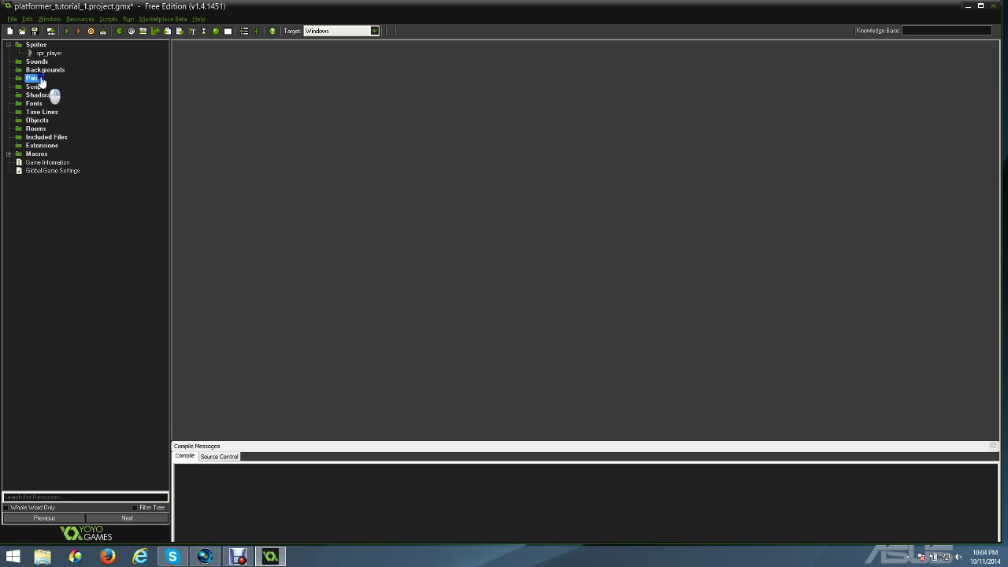
pyautogui.rightClick(44, 81)
pyautogui.click(45, 83)
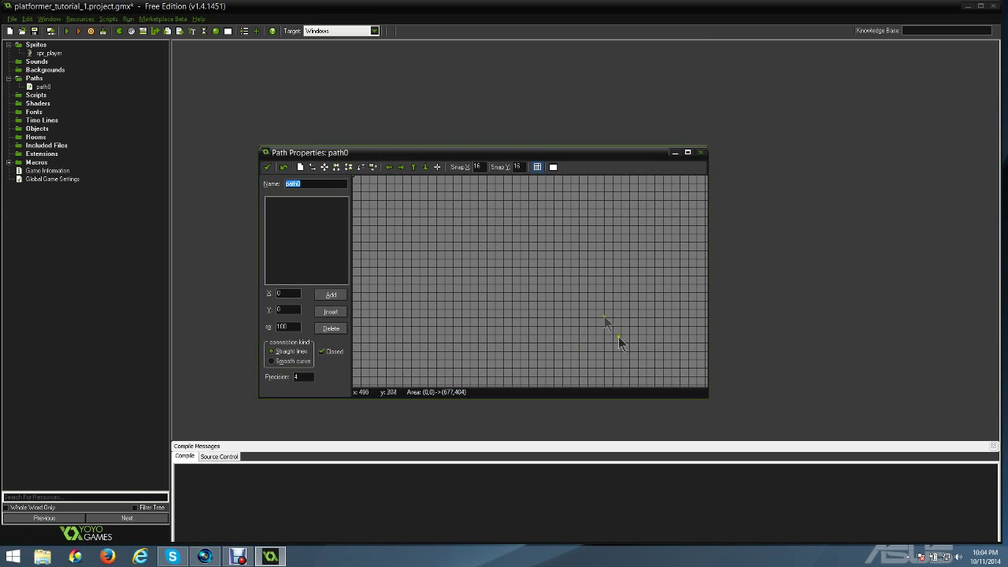
pyautogui.click(520, 234)
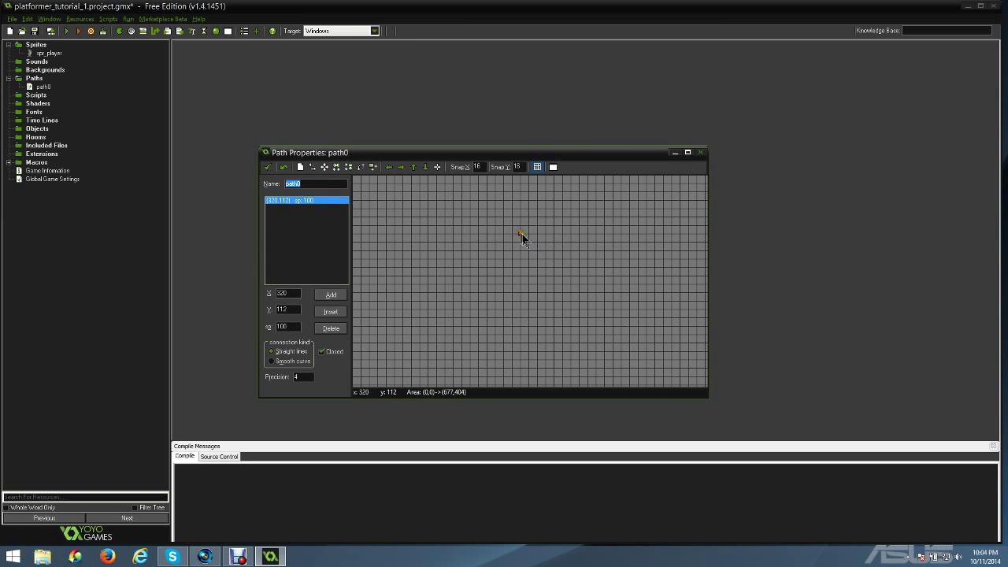
pyautogui.click(486, 217)
pyautogui.click(445, 234)
pyautogui.click(427, 268)
pyautogui.click(428, 301)
pyautogui.click(461, 325)
pyautogui.click(544, 334)
pyautogui.click(620, 311)
pyautogui.moveTo(621, 313); pyautogui.dragTo(629, 318)
pyautogui.click(670, 275)
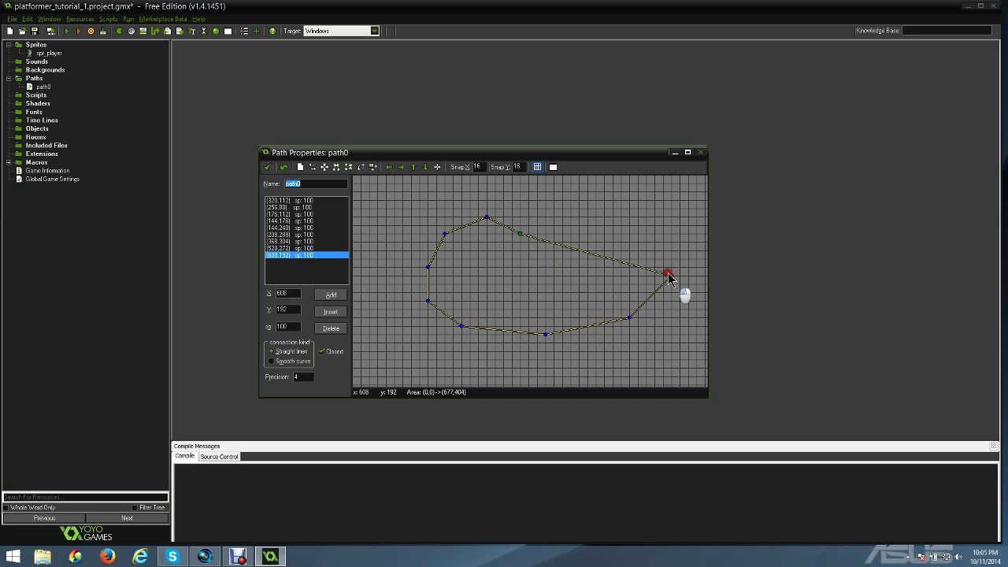
# Extend the path with points at (304,192) and (240,240), and close it without saving the changes
pyautogui.moveTo(637, 234); pyautogui.dragTo(511, 276)
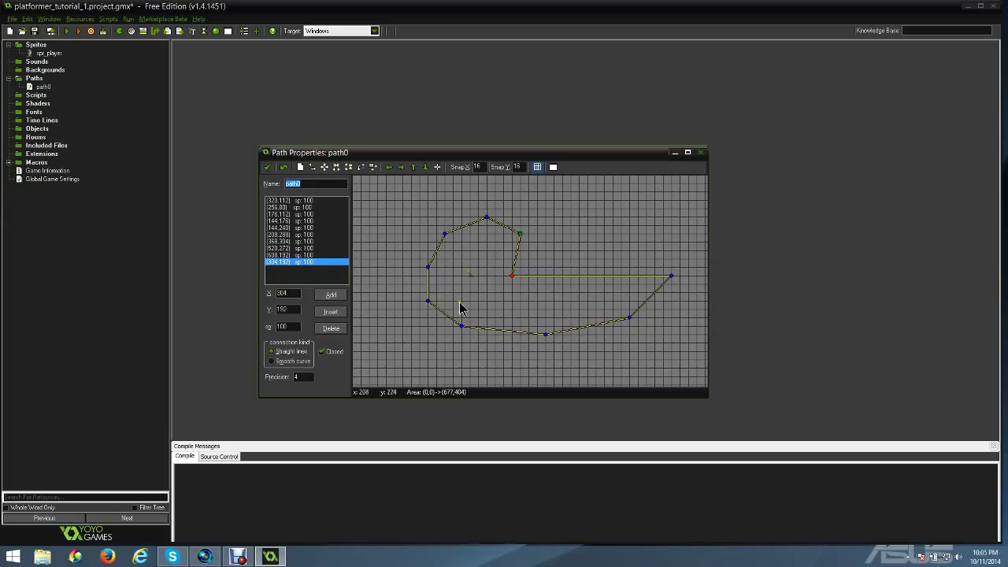
pyautogui.moveTo(470, 277); pyautogui.dragTo(481, 306)
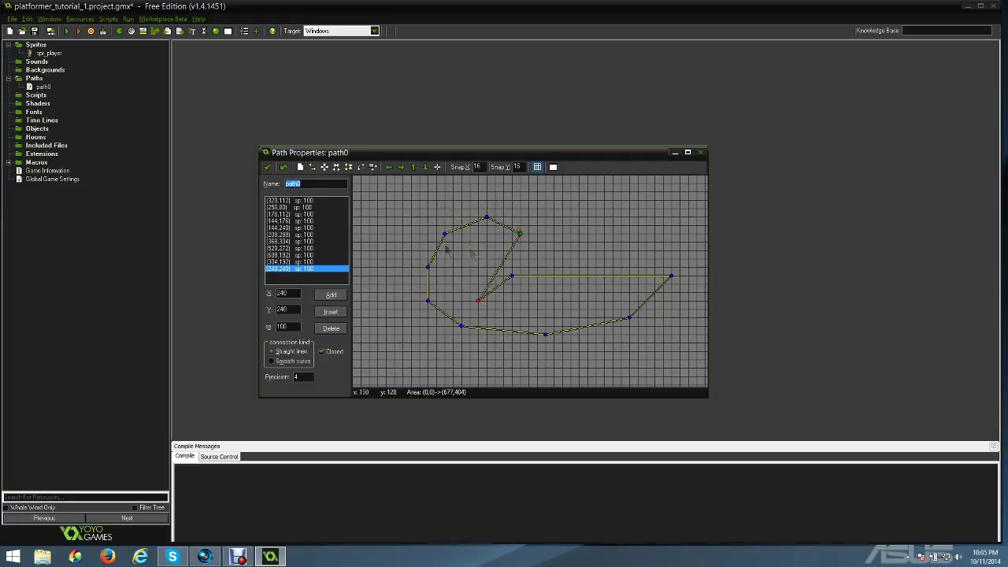
pyautogui.click(702, 153)
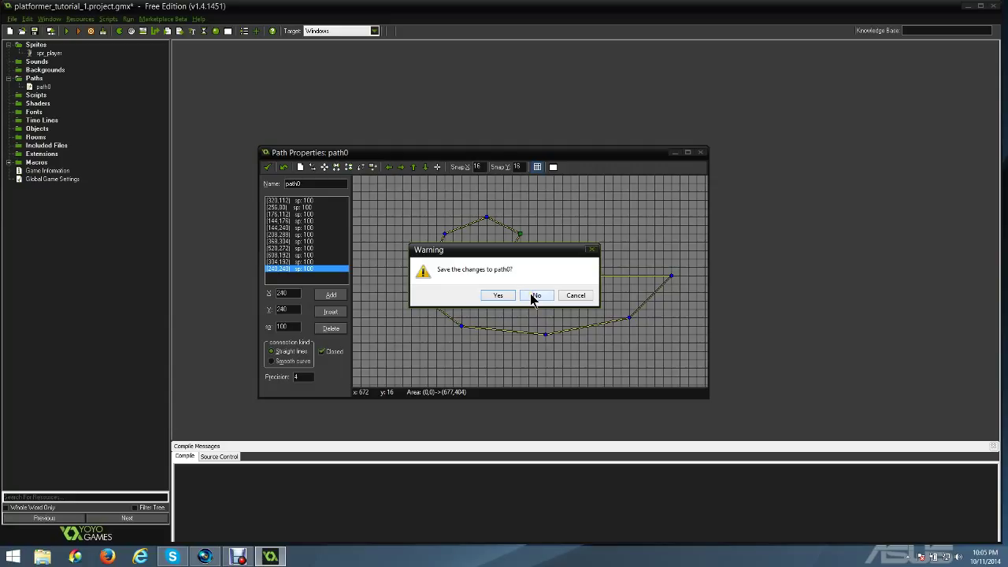
pyautogui.click(535, 295)
# Delete path0 from the Paths folder
pyautogui.click(41, 87)
pyautogui.rightClick(43, 88)
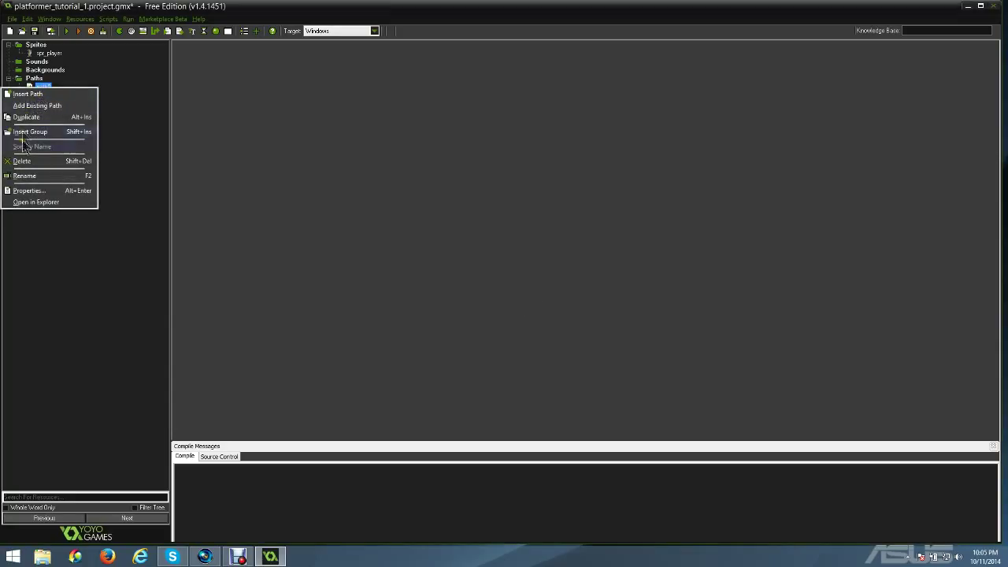
pyautogui.click(24, 161)
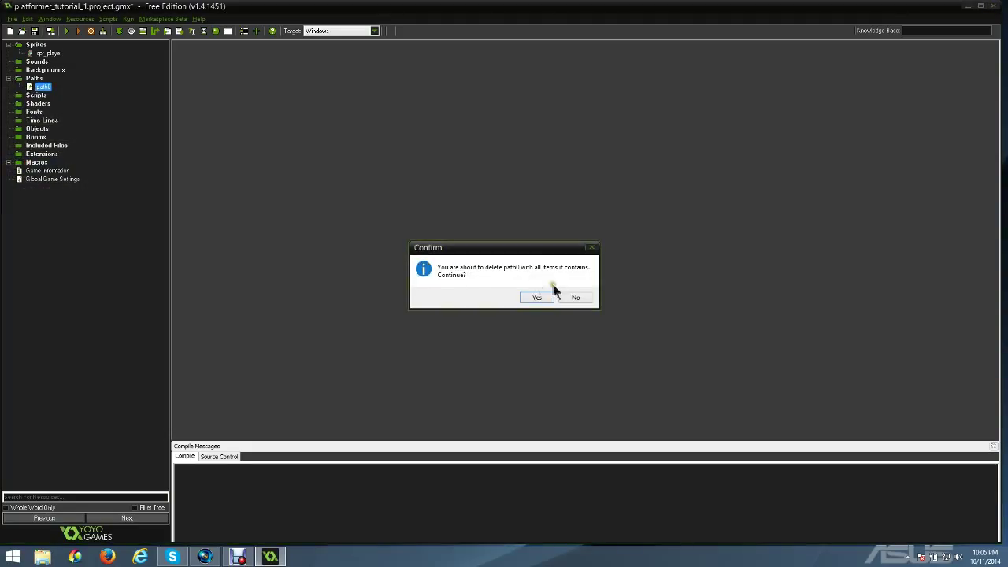
pyautogui.click(538, 296)
pyautogui.click(36, 87)
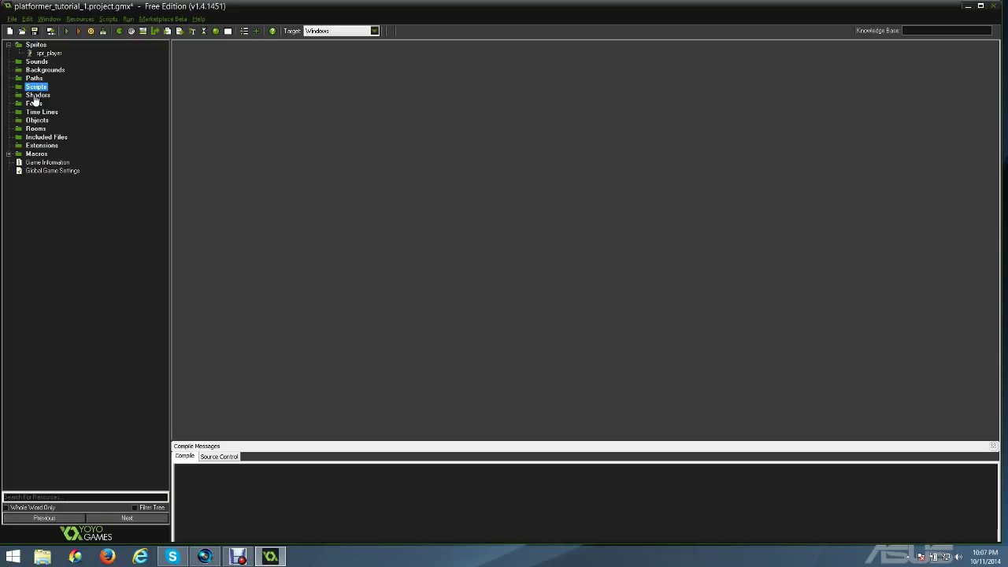
pyautogui.click(36, 97)
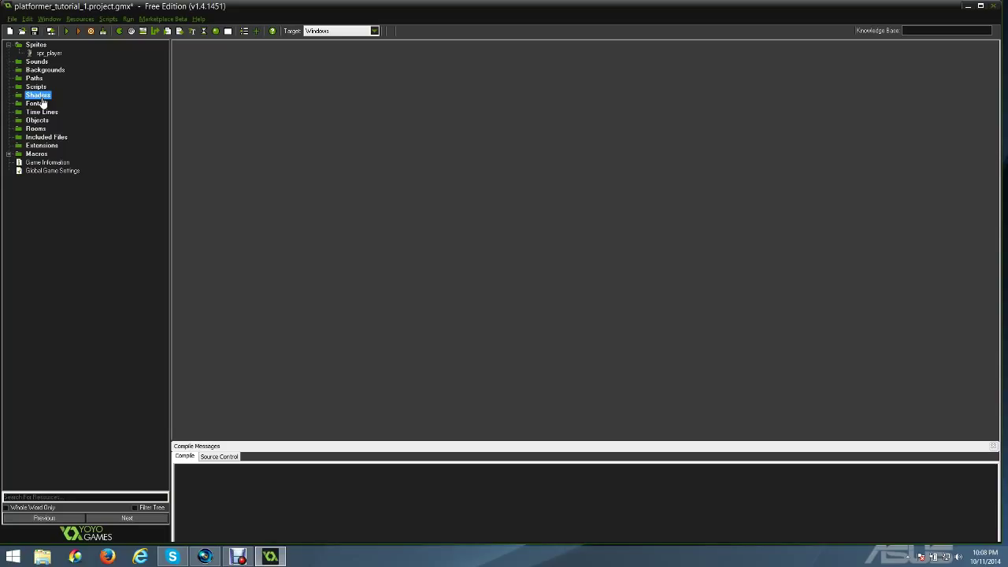
# Create a new font in the Fonts folder and set its typeface to Arial CE
pyautogui.click(37, 104)
pyautogui.rightClick(36, 110)
pyautogui.click(44, 119)
pyautogui.click(366, 183)
pyautogui.click(319, 216)
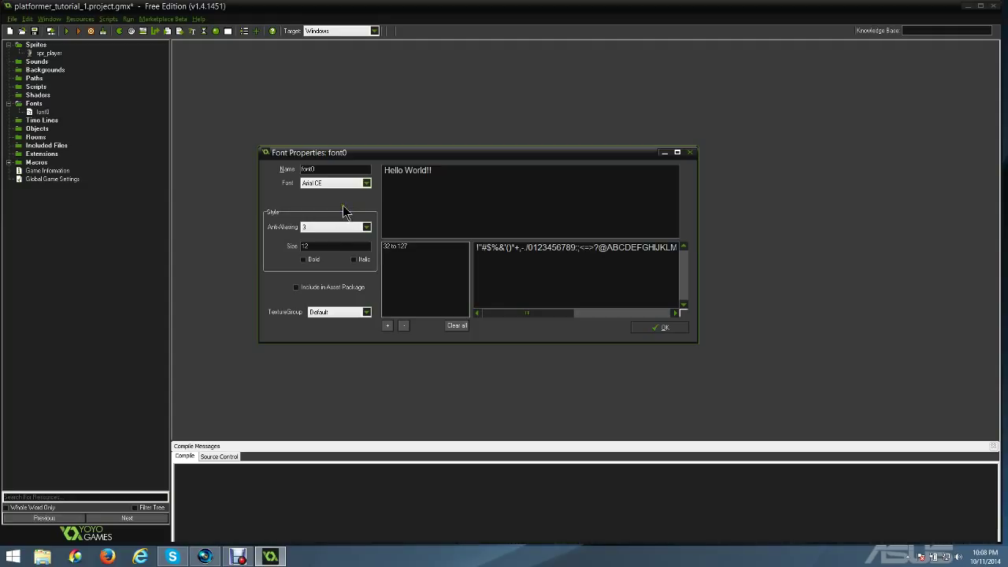
# Change the font's typeface to Batang and set its size to 15
pyautogui.click(366, 184)
pyautogui.scroll(-4, 327, 235)
pyautogui.click(327, 227)
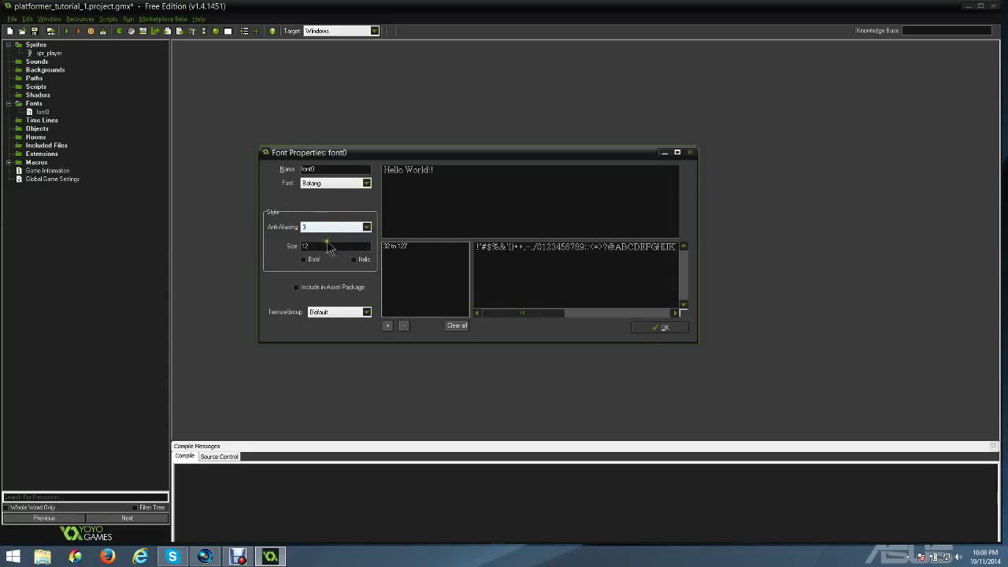
pyautogui.click(322, 244)
pyautogui.doubleClick(322, 245)
pyautogui.write('15')
pyautogui.click(230, 200)
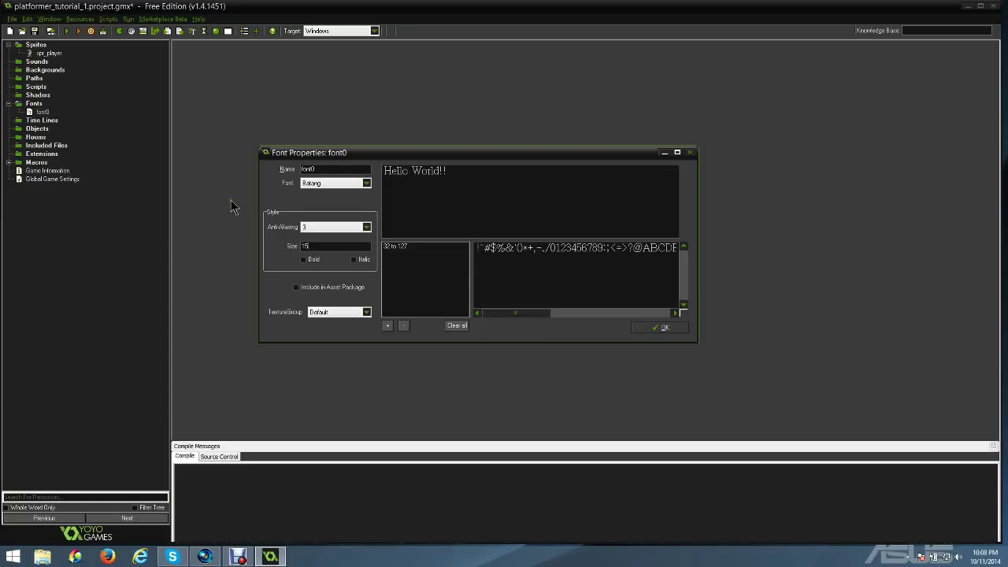
# Close the font properties without saving the changes and delete font0 from the Fonts folder
pyautogui.click(692, 153)
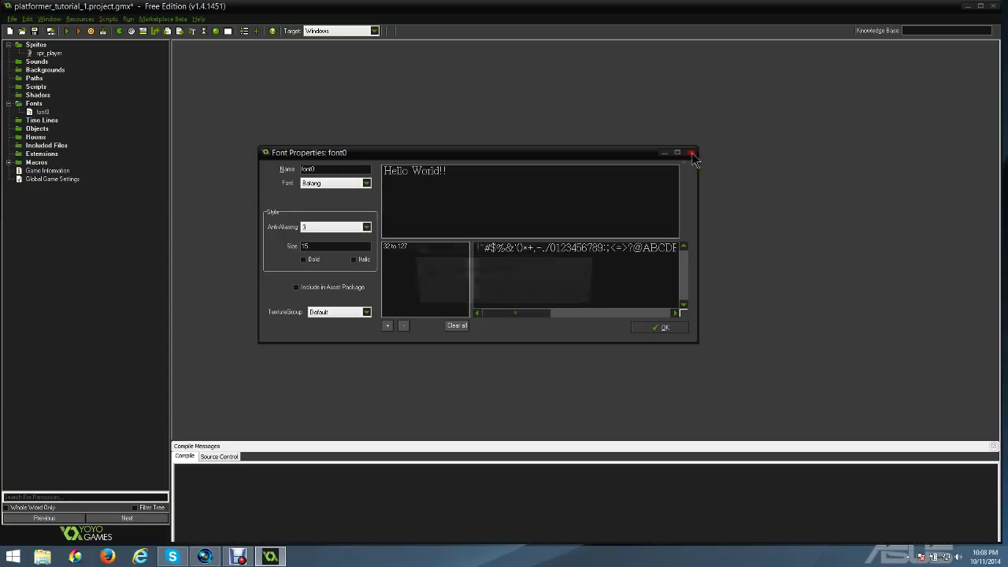
pyautogui.click(529, 296)
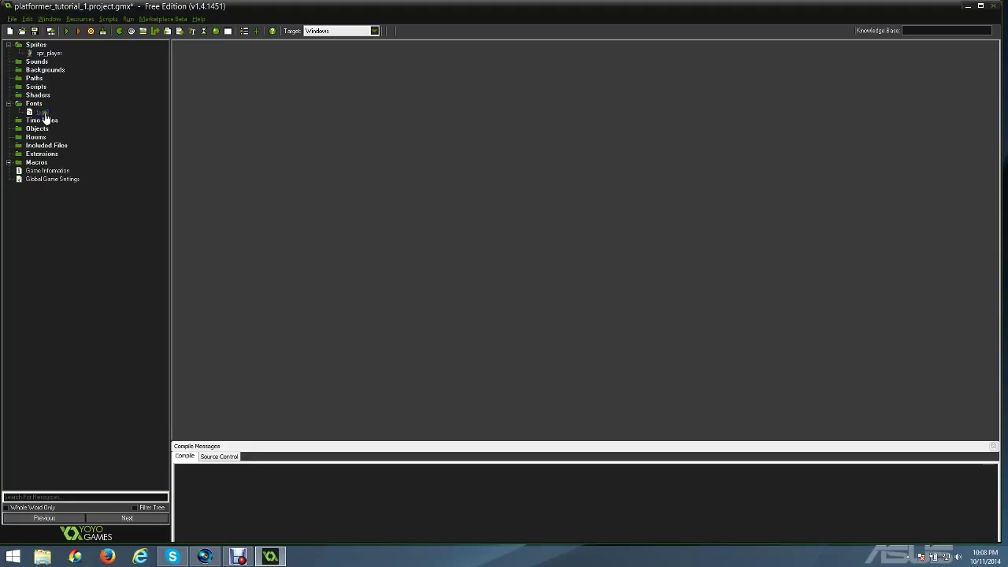
pyautogui.rightClick(43, 113)
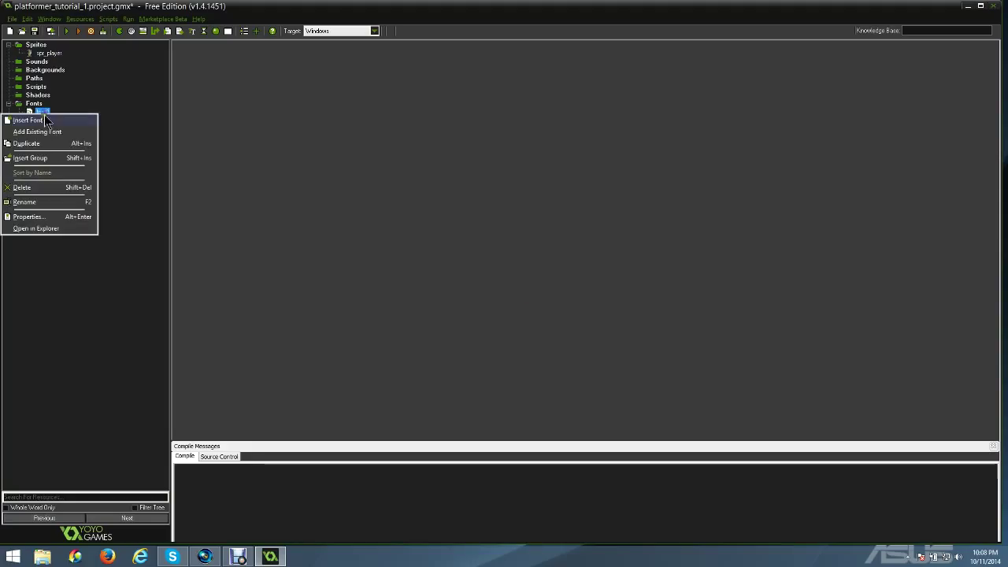
pyautogui.click(37, 187)
pyautogui.click(530, 297)
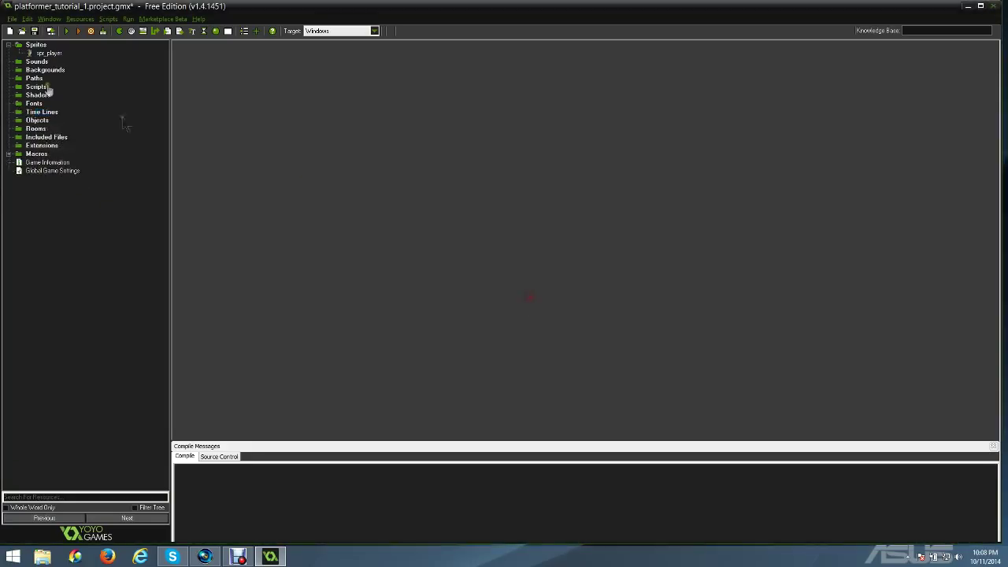
# View the properties of the spr_player sprite and close them
pyautogui.click(41, 111)
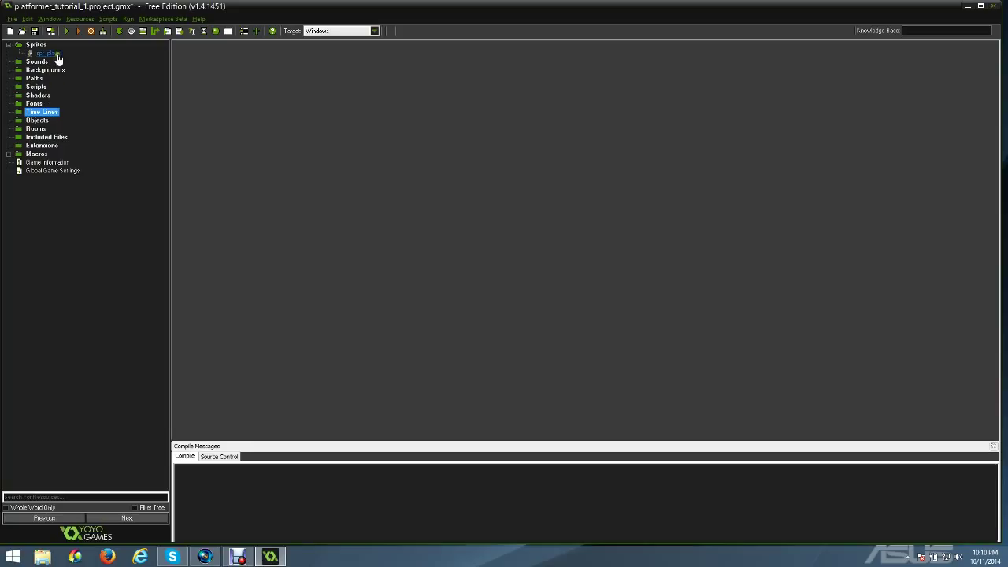
pyautogui.click(37, 122)
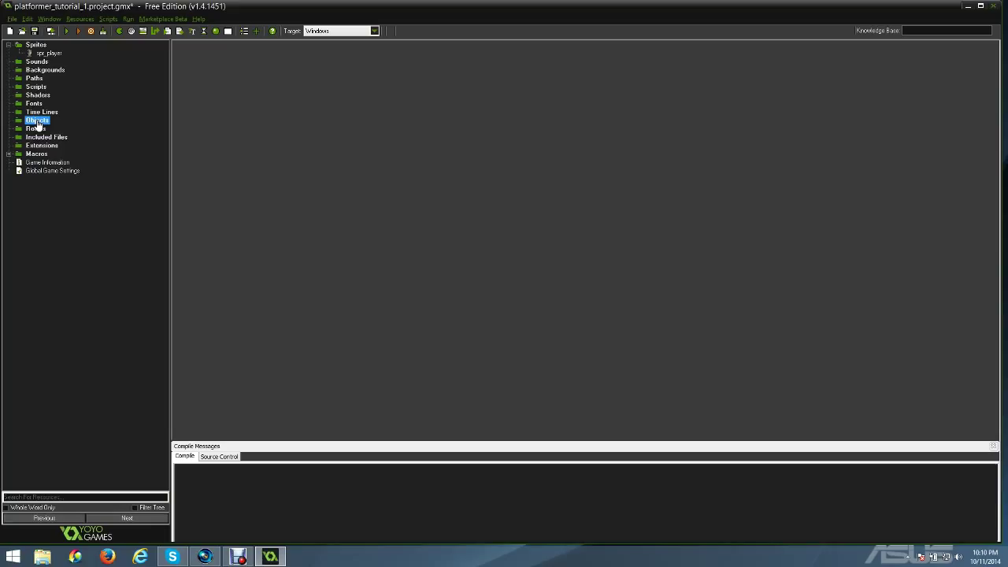
pyautogui.click(48, 52)
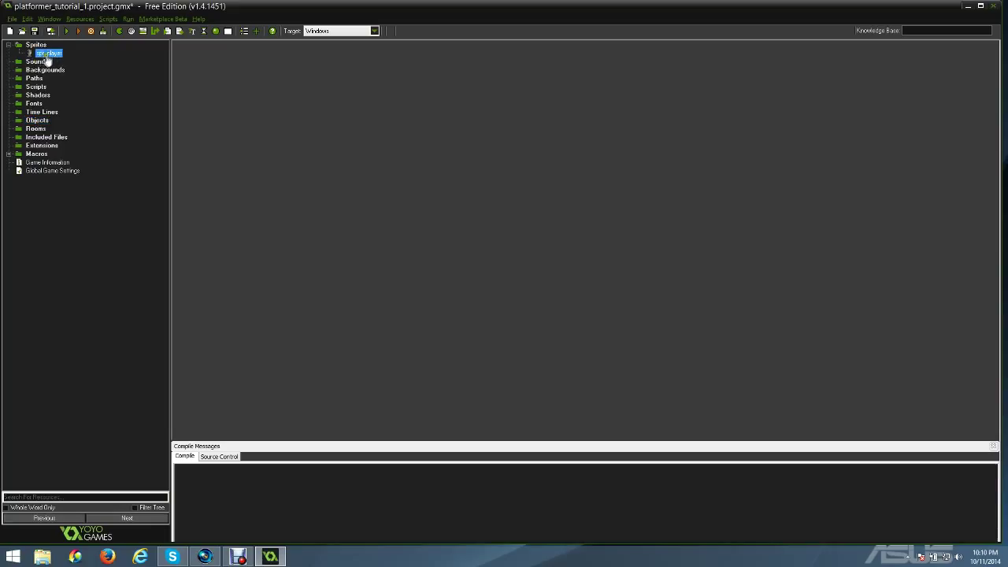
pyautogui.doubleClick(47, 54)
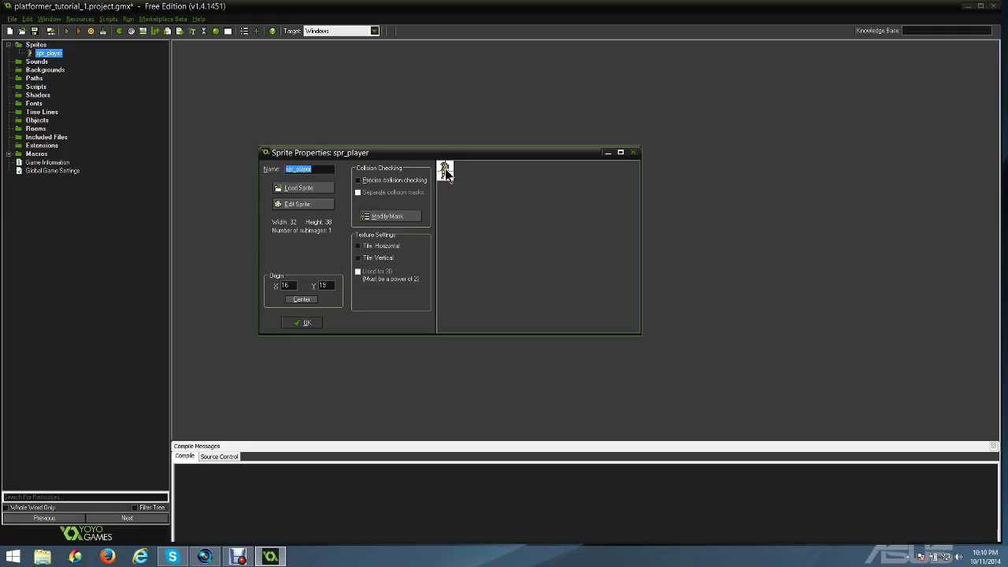
pyautogui.click(633, 152)
# Create a new object in the Objects folder and name it obj_player
pyautogui.click(36, 120)
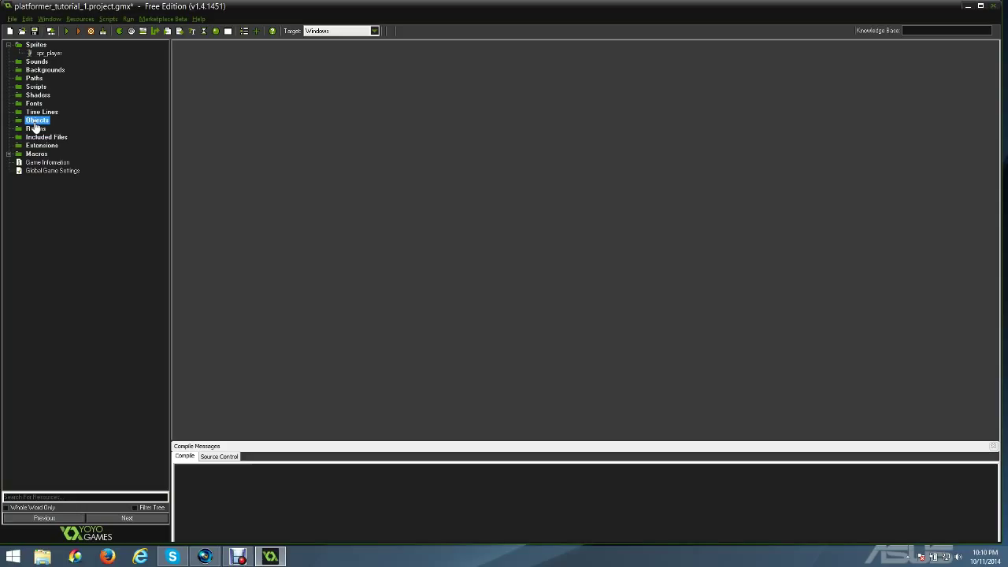
pyautogui.rightClick(36, 125)
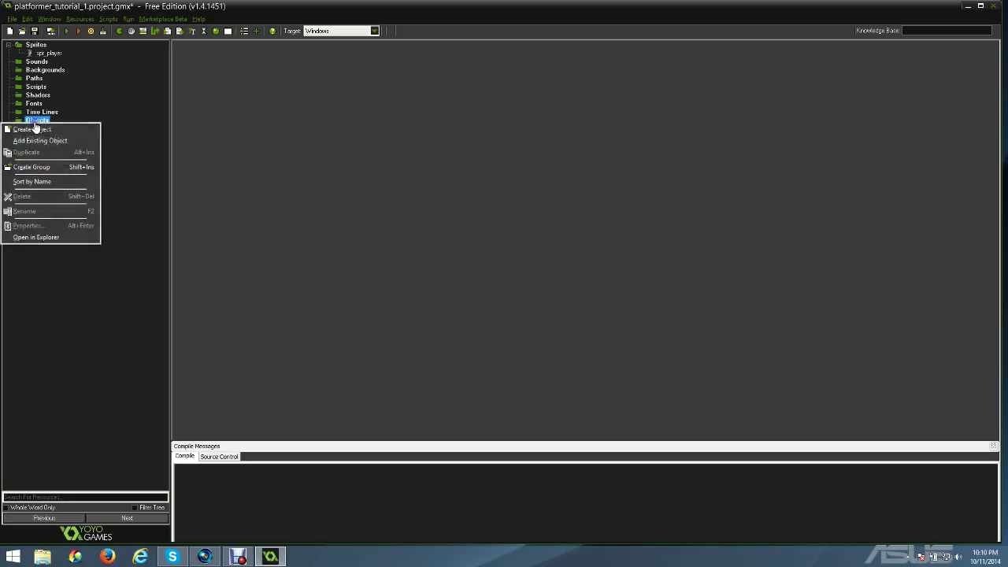
pyautogui.click(36, 129)
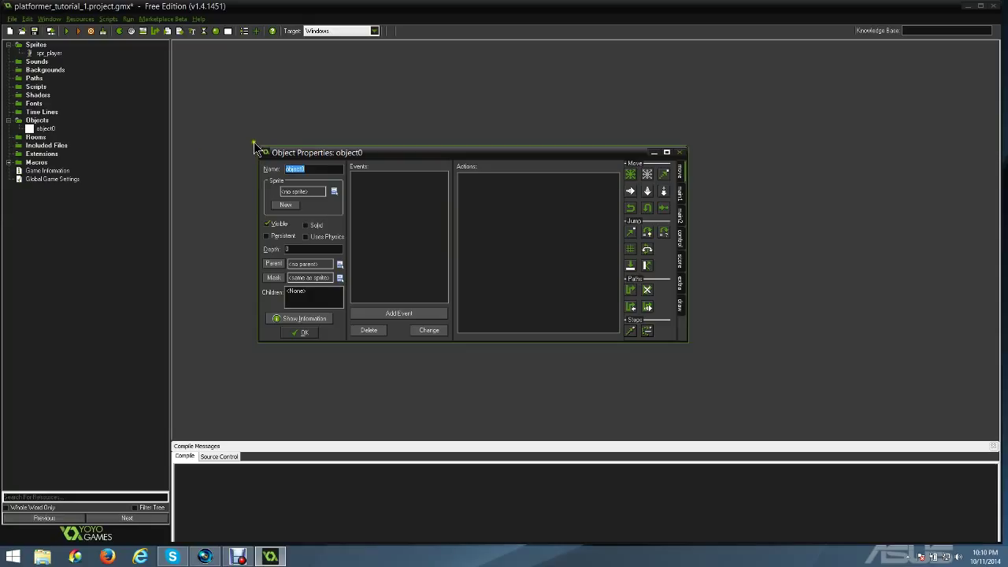
pyautogui.write('obj_player')
pyautogui.click(52, 55)
pyautogui.click(43, 130)
# Assign the spr_player sprite to obj_player and accept the object properties
pyautogui.click(313, 192)
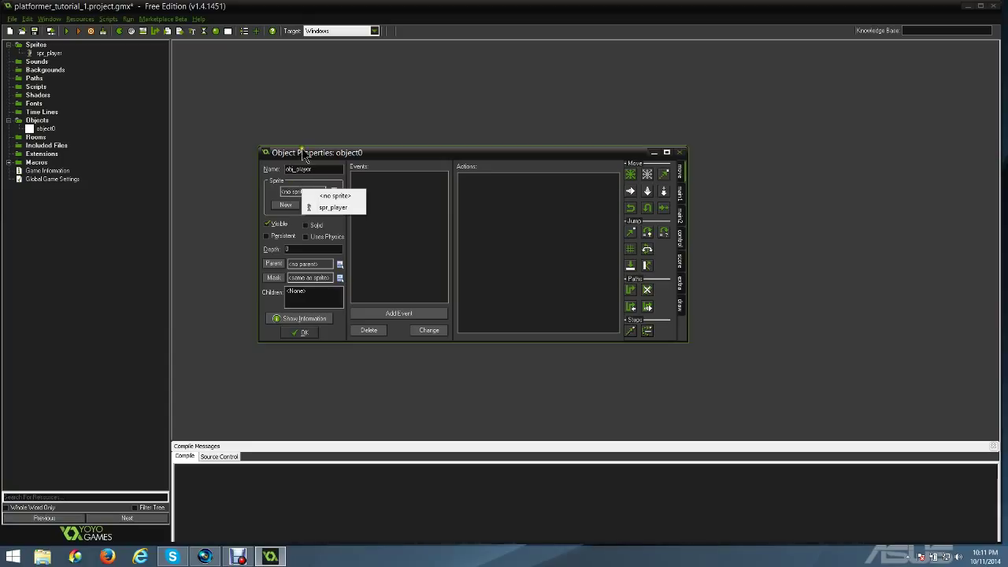
pyautogui.click(326, 208)
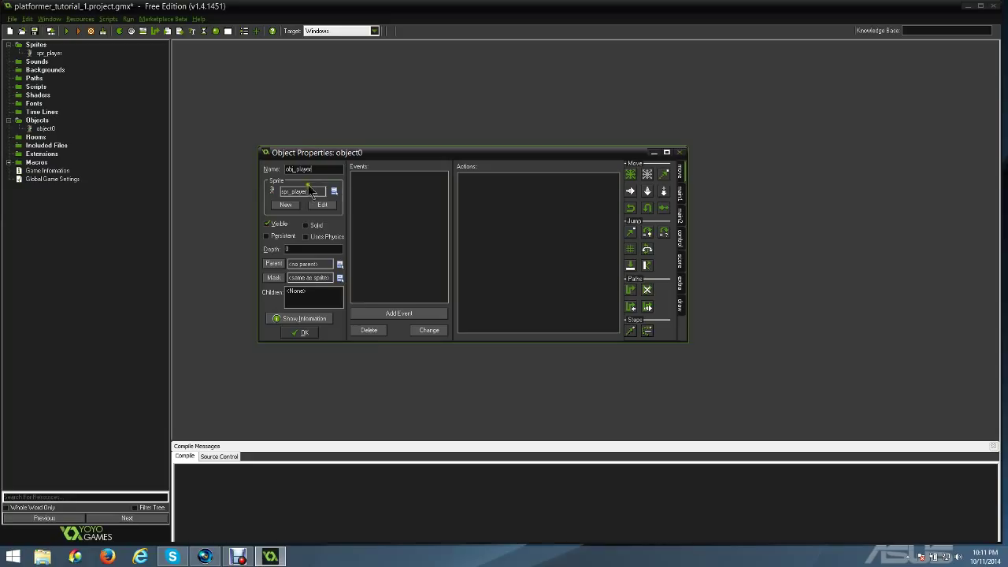
pyautogui.click(301, 333)
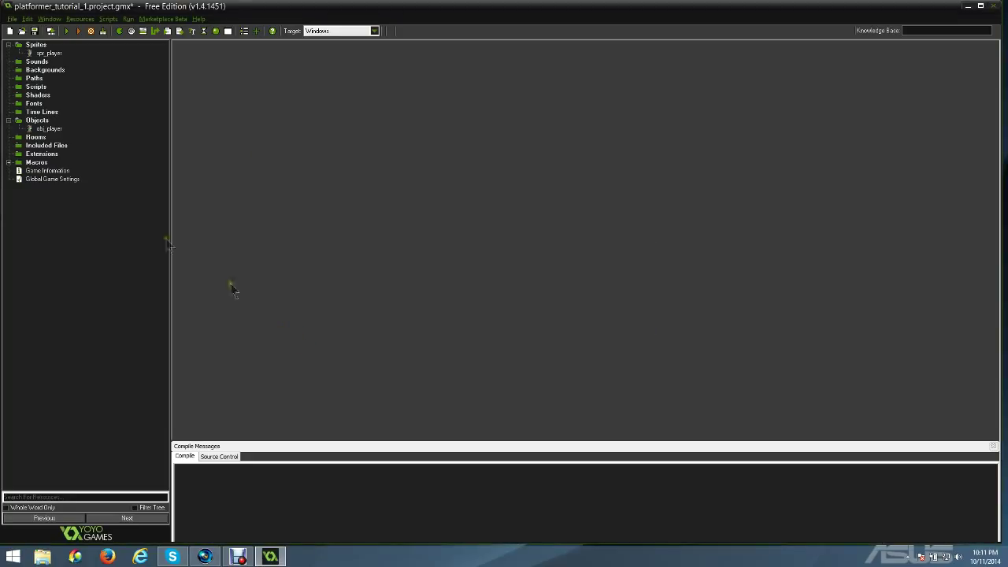
# Reopen the obj_player properties and examine the action sets: move, main1, main2, control, score, extra and draw
pyautogui.click(47, 128)
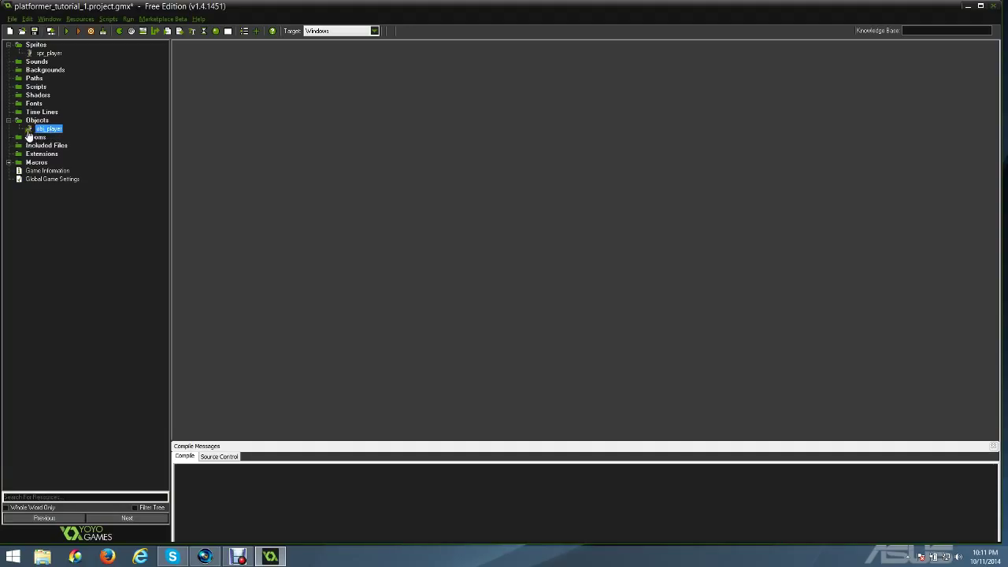
pyautogui.rightClick(47, 130)
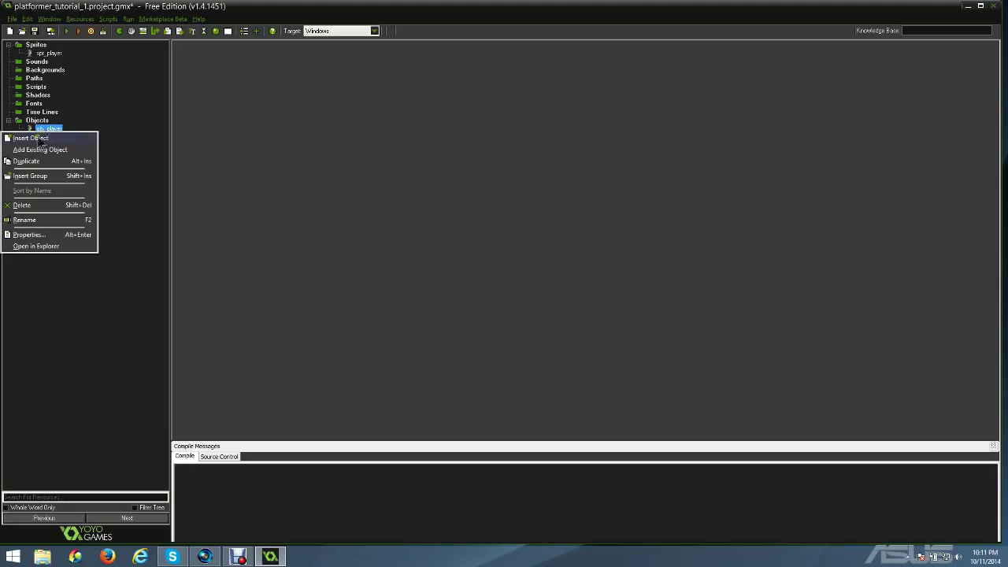
pyautogui.doubleClick(45, 128)
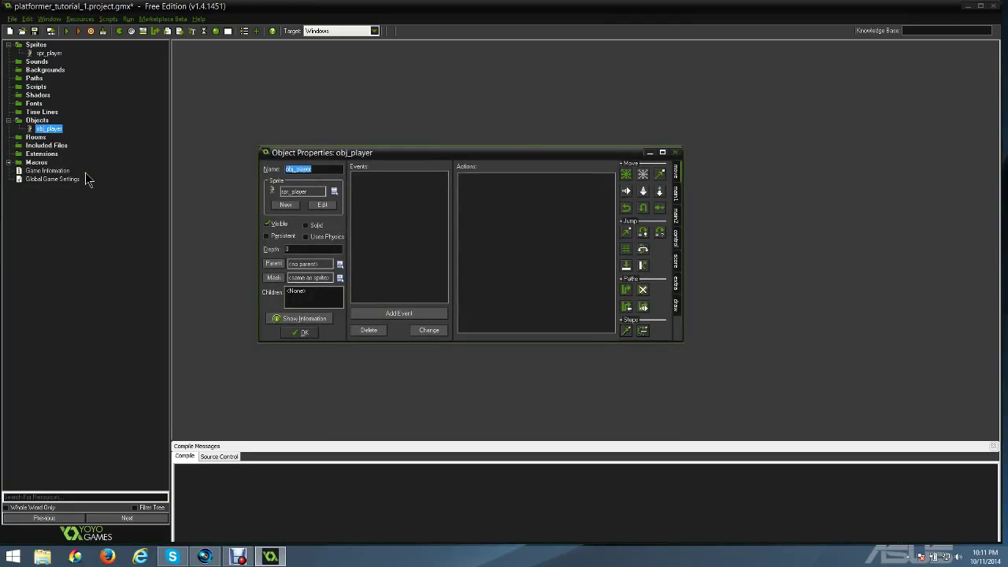
pyautogui.click(678, 172)
pyautogui.click(679, 196)
pyautogui.click(677, 214)
pyautogui.click(677, 238)
pyautogui.click(678, 266)
pyautogui.click(678, 285)
pyautogui.click(677, 306)
pyautogui.click(676, 284)
pyautogui.click(679, 245)
pyautogui.click(675, 176)
pyautogui.click(676, 195)
pyautogui.click(676, 222)
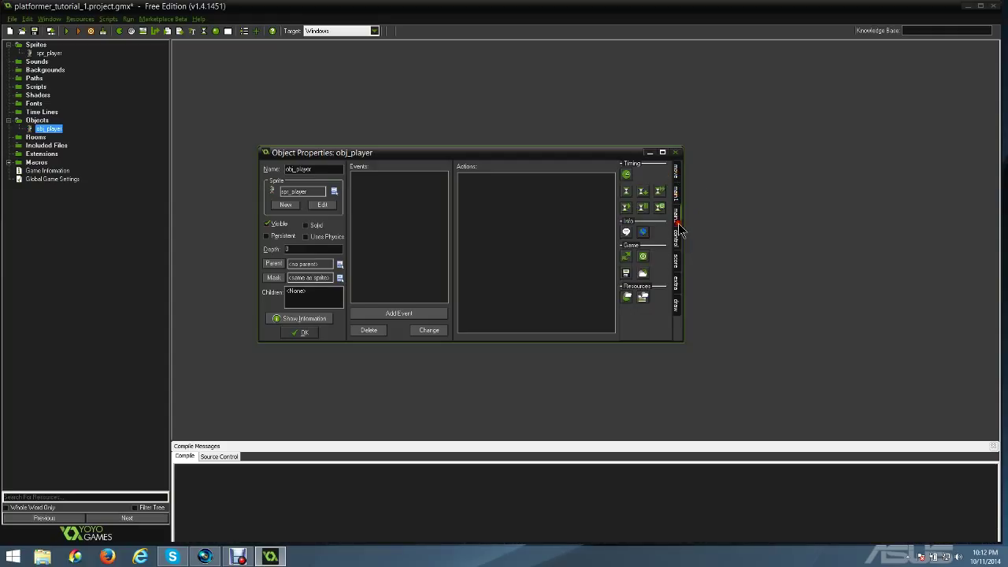
pyautogui.click(676, 240)
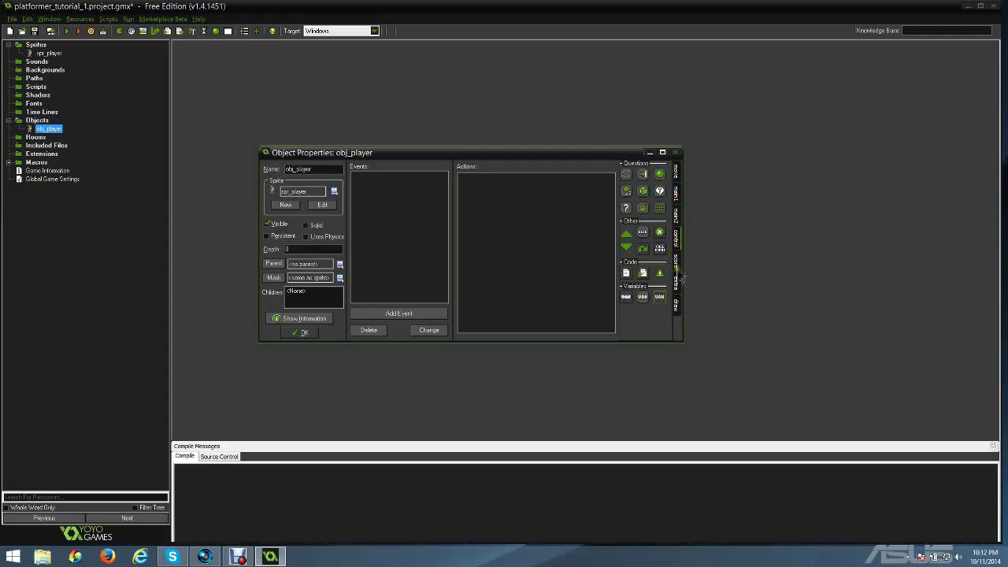
pyautogui.click(677, 267)
pyautogui.click(677, 285)
pyautogui.click(677, 304)
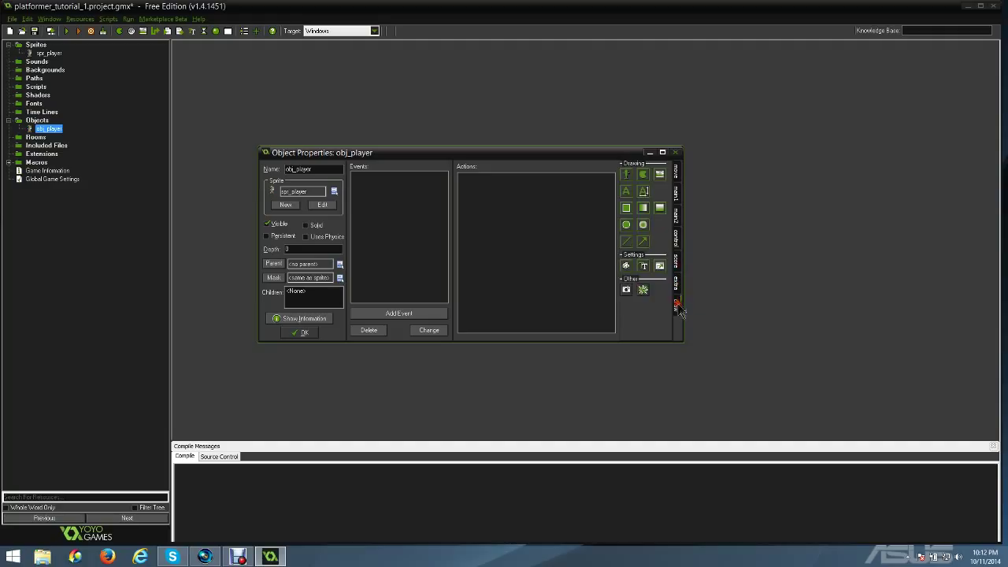
pyautogui.click(676, 172)
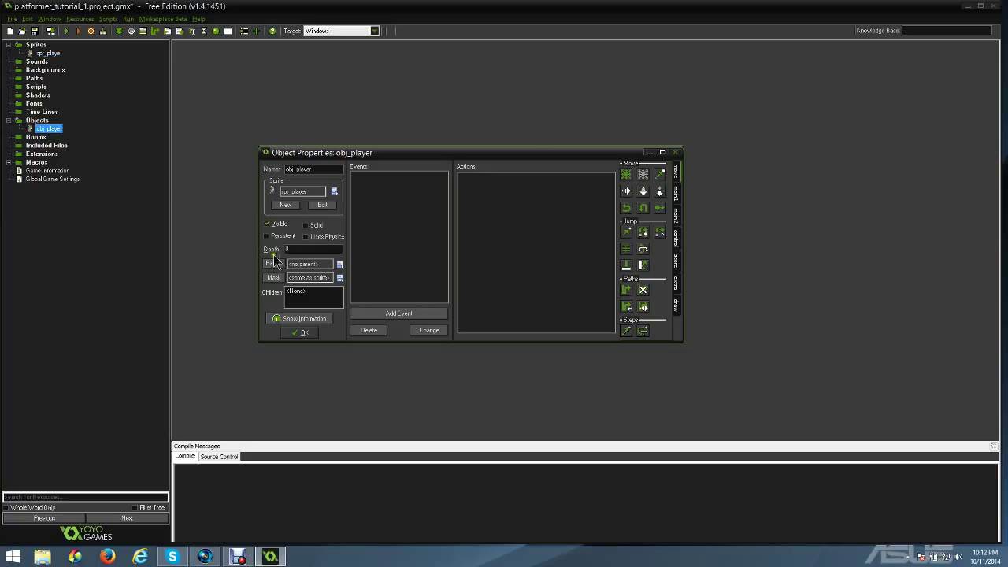
# Switch obj_player's Visible option off and back on, and accept the object properties
pyautogui.click(268, 224)
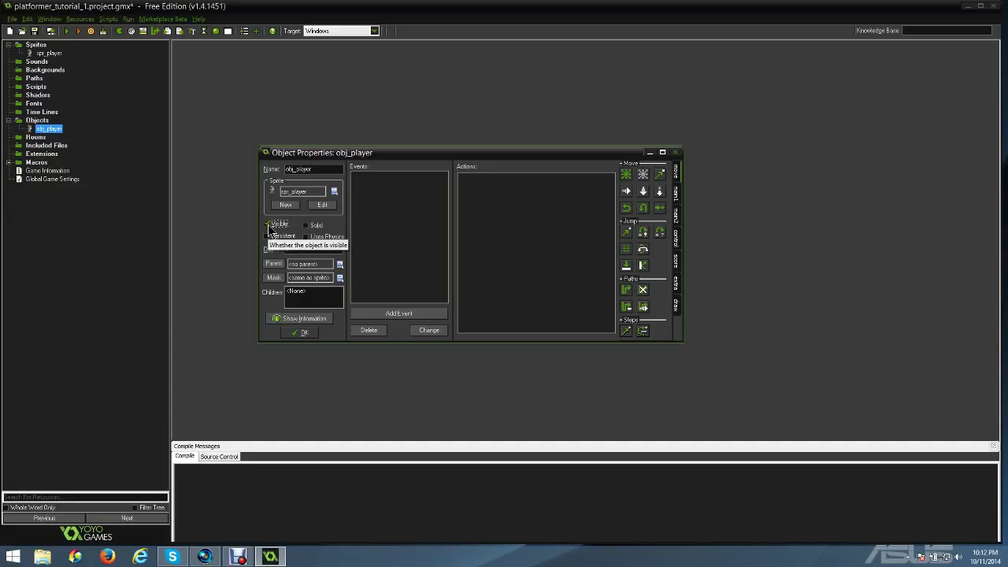
pyautogui.click(268, 225)
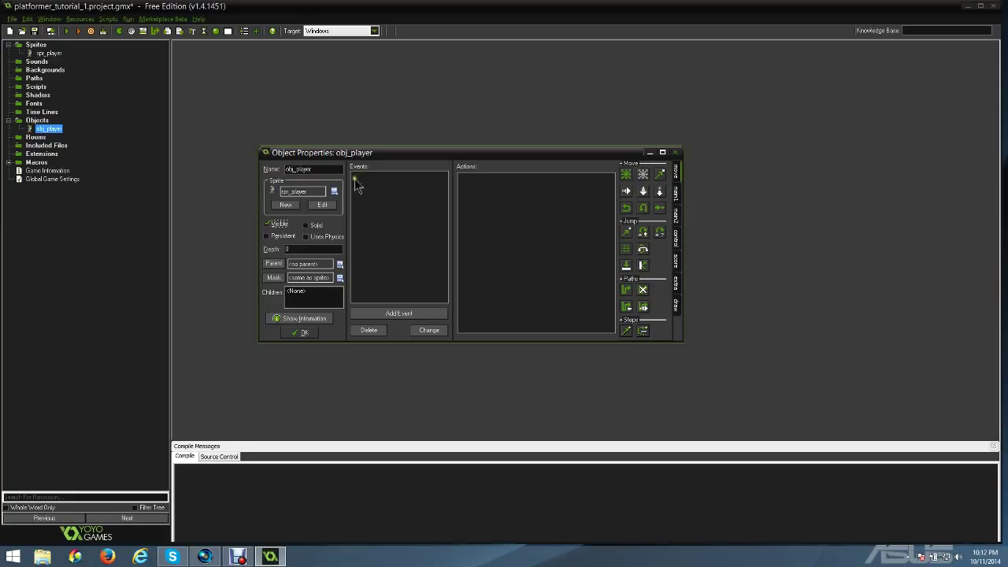
pyautogui.click(298, 333)
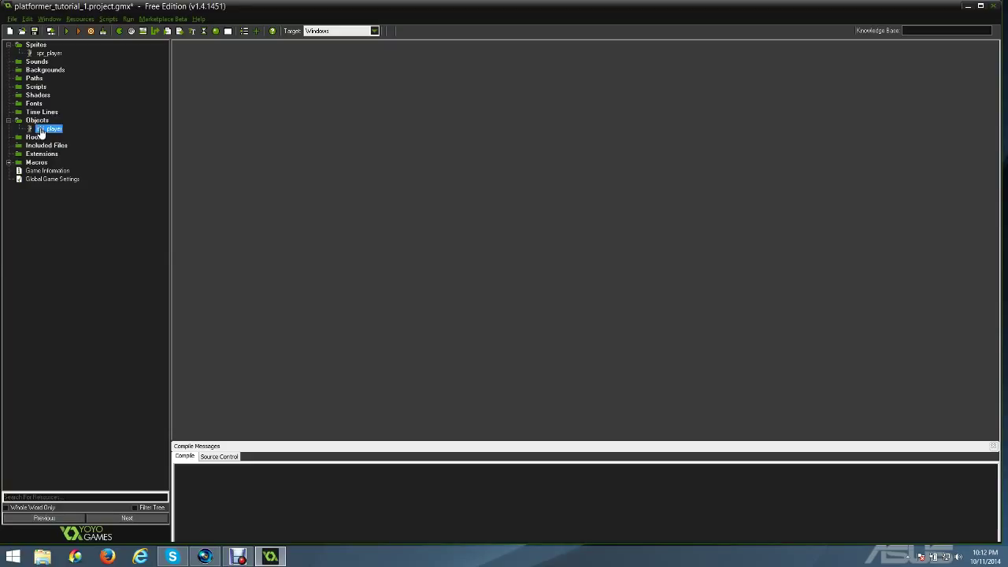
# Compare the spr_player and obj_player resources, viewing the object's properties and closing them
pyautogui.click(49, 54)
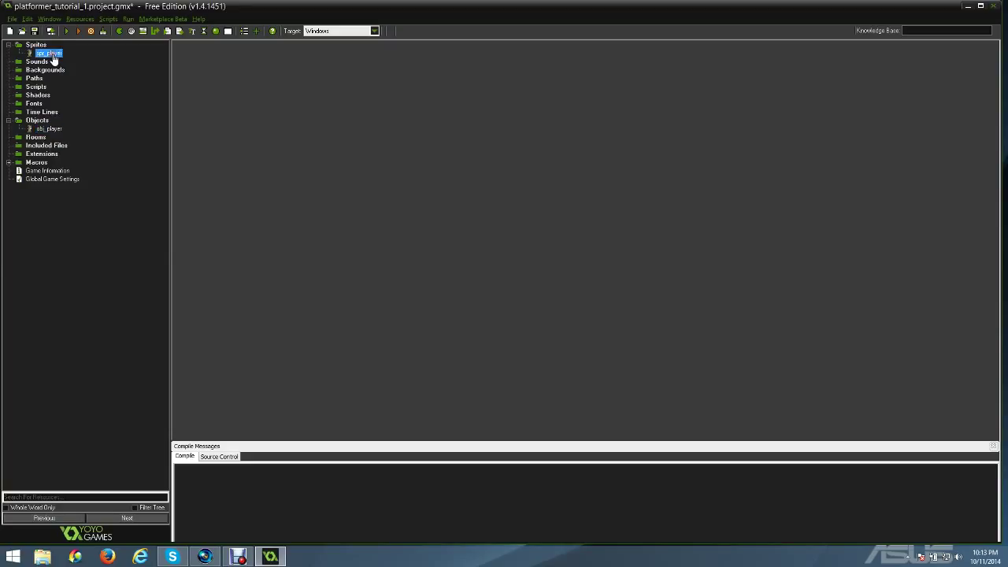
pyautogui.click(53, 130)
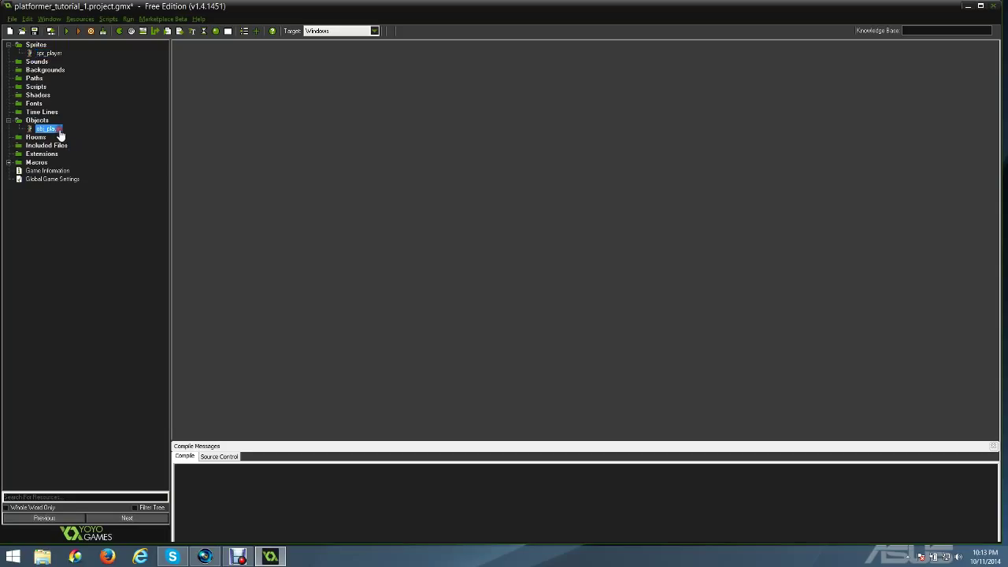
pyautogui.doubleClick(59, 130)
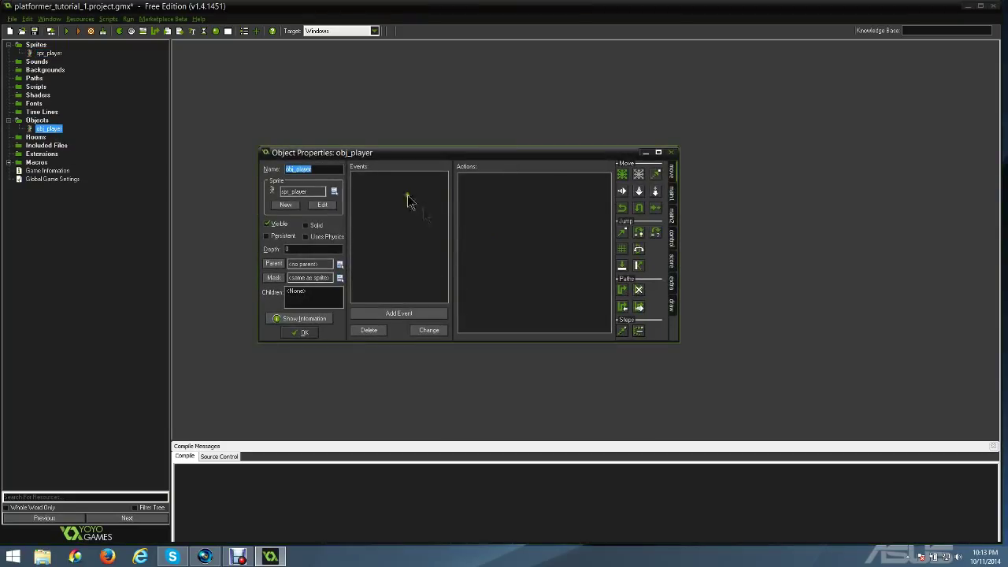
pyautogui.click(670, 152)
pyautogui.click(28, 130)
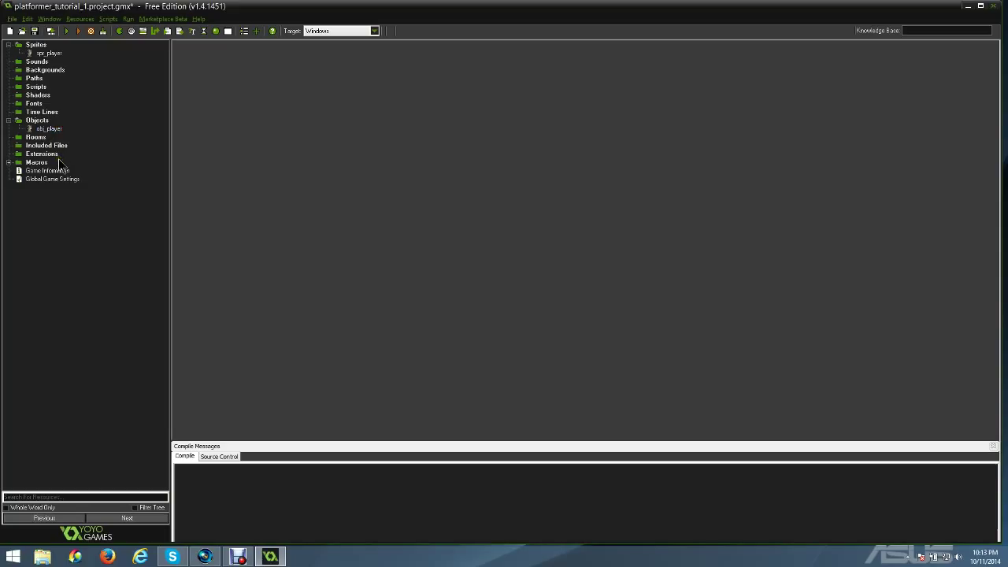
# Start adding a file to the Included Files folder and cancel the file selection
pyautogui.click(37, 139)
pyautogui.click(46, 148)
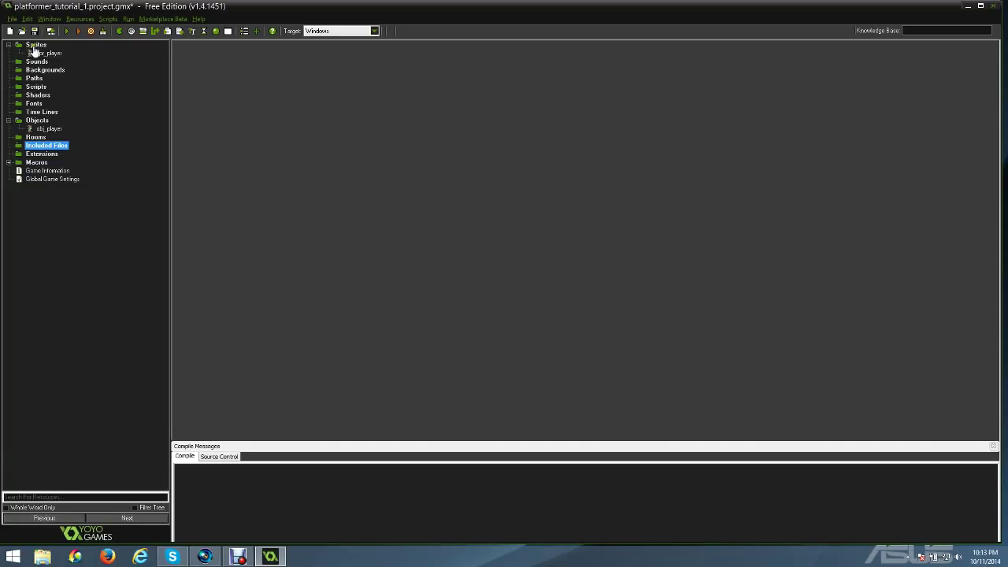
pyautogui.rightClick(45, 146)
pyautogui.click(49, 154)
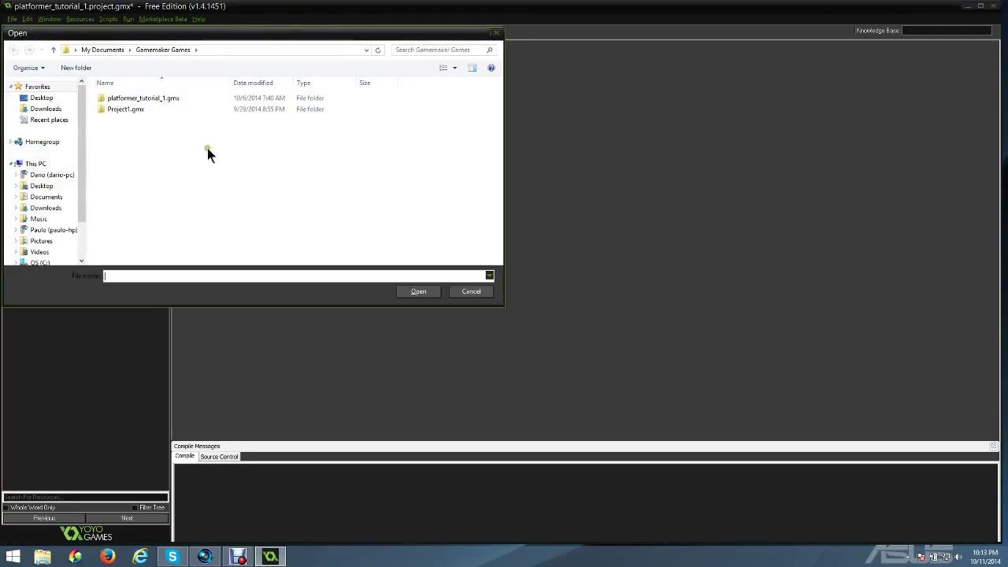
pyautogui.click(474, 293)
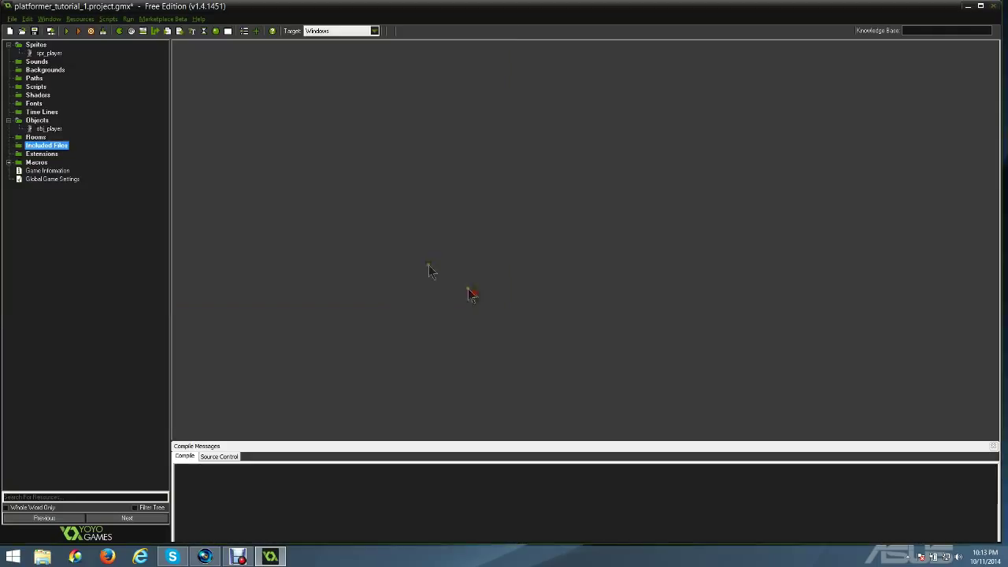
# Examine the General, Project Info and Windows pages of the Global Game Settings, including the Windows graphics options, and close the settings
pyautogui.click(41, 155)
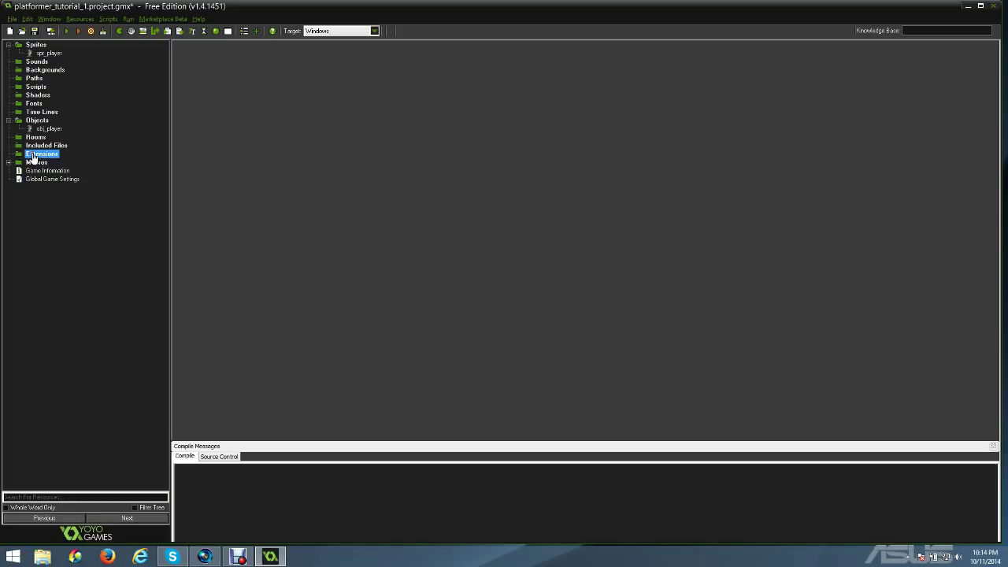
pyautogui.click(35, 164)
pyautogui.click(48, 172)
pyautogui.click(51, 181)
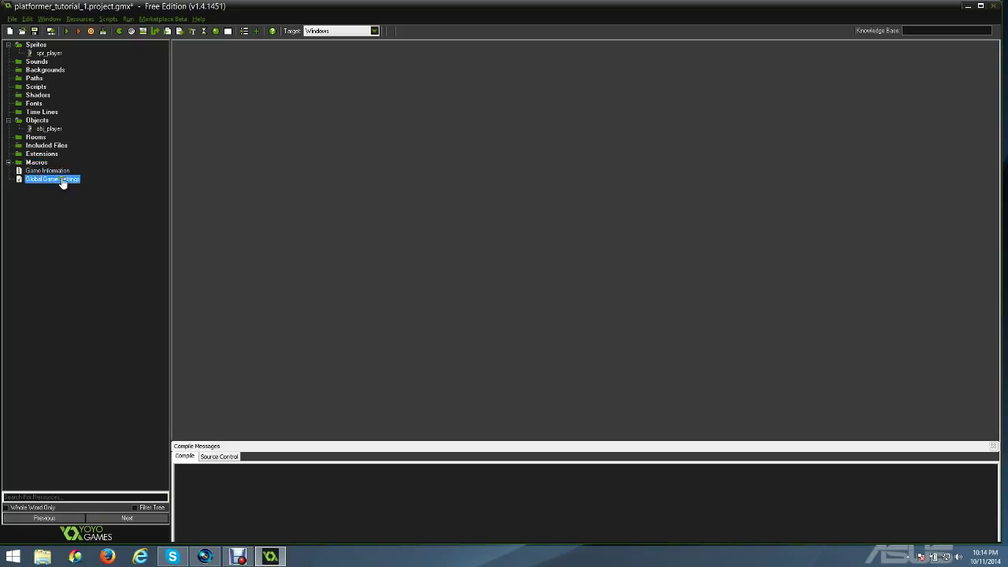
pyautogui.doubleClick(57, 181)
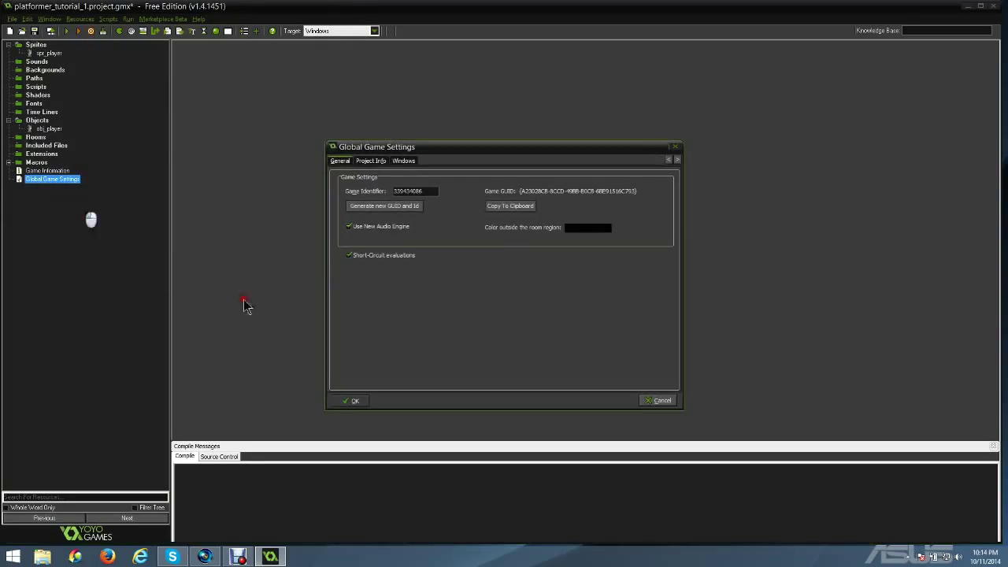
pyautogui.click(374, 159)
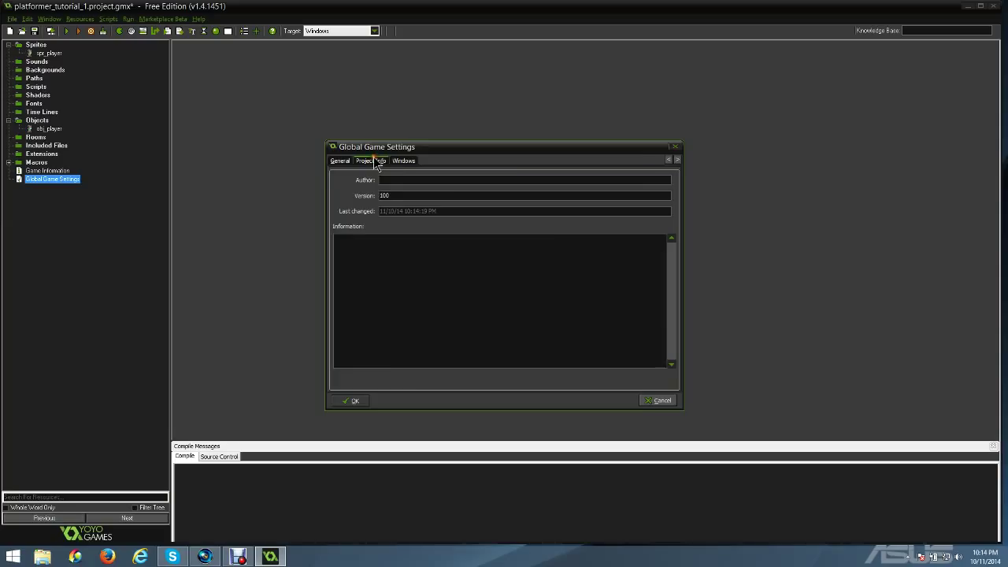
pyautogui.click(396, 161)
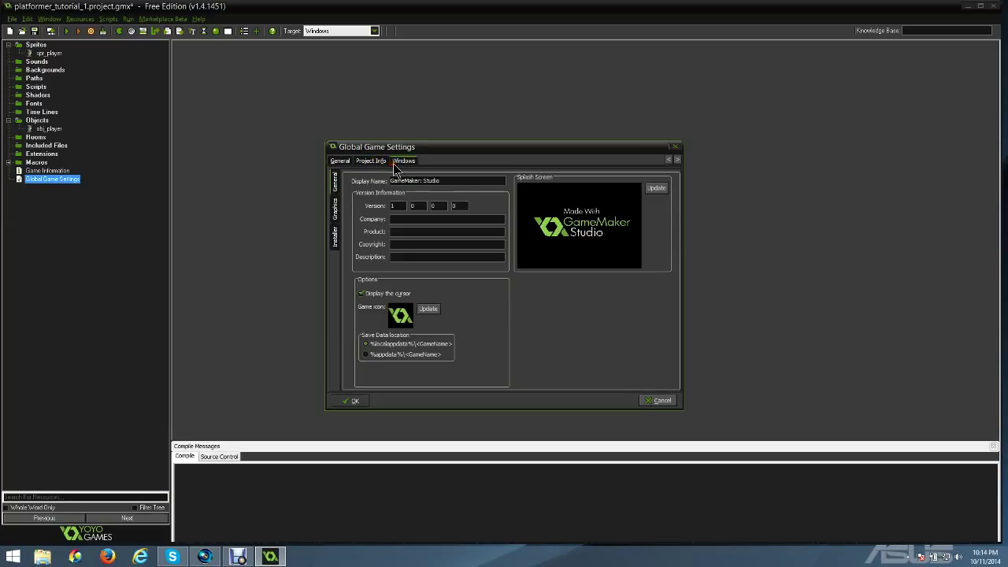
pyautogui.click(340, 160)
pyautogui.click(404, 160)
pyautogui.click(335, 208)
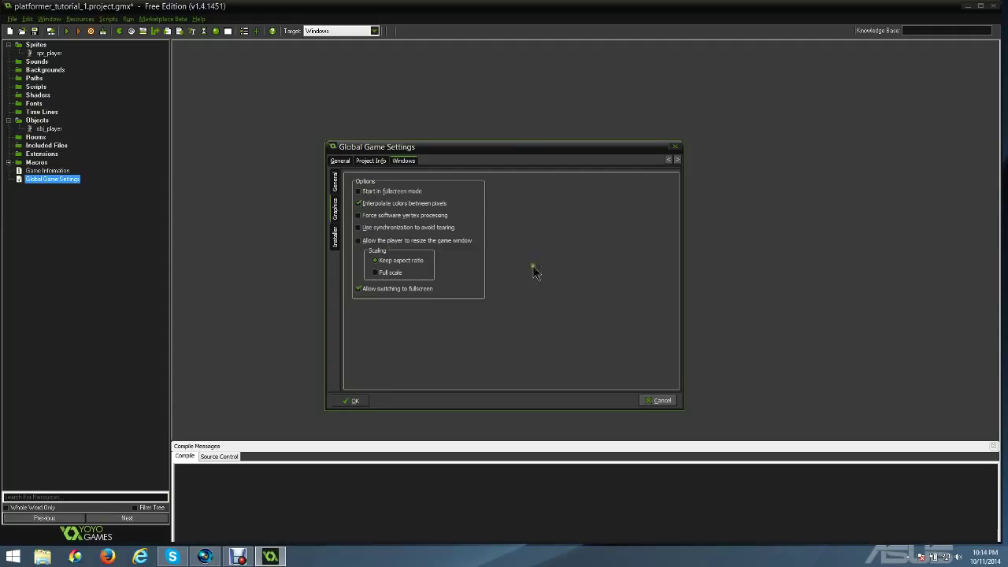
pyautogui.click(676, 146)
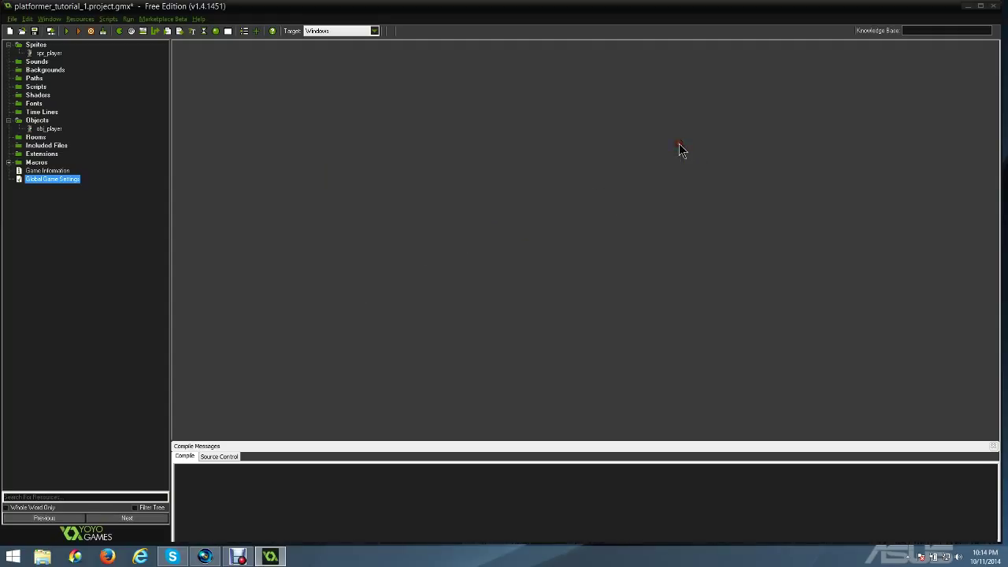
pyautogui.click(60, 170)
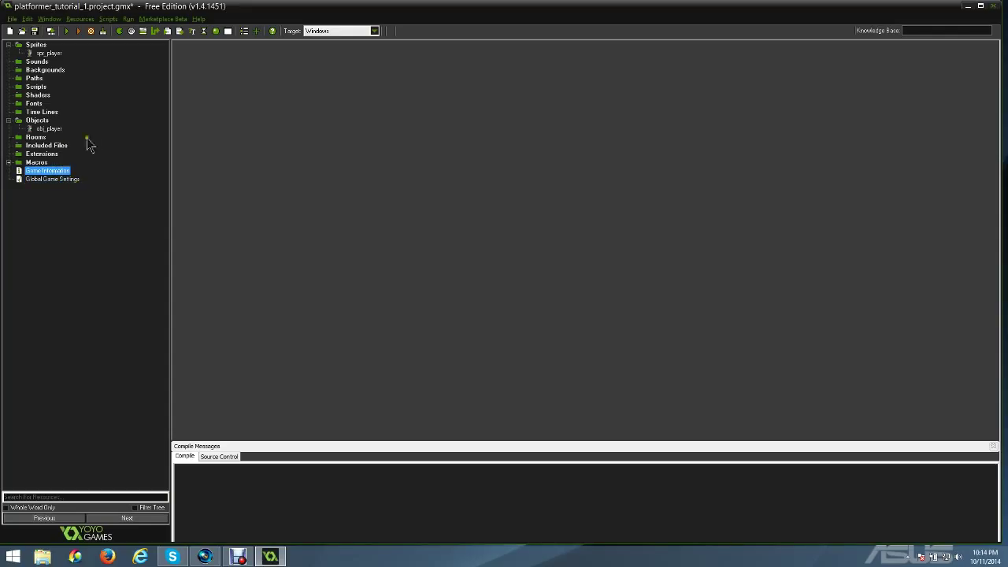
# Create a new room in the Rooms folder and maximize its properties window
pyautogui.click(37, 138)
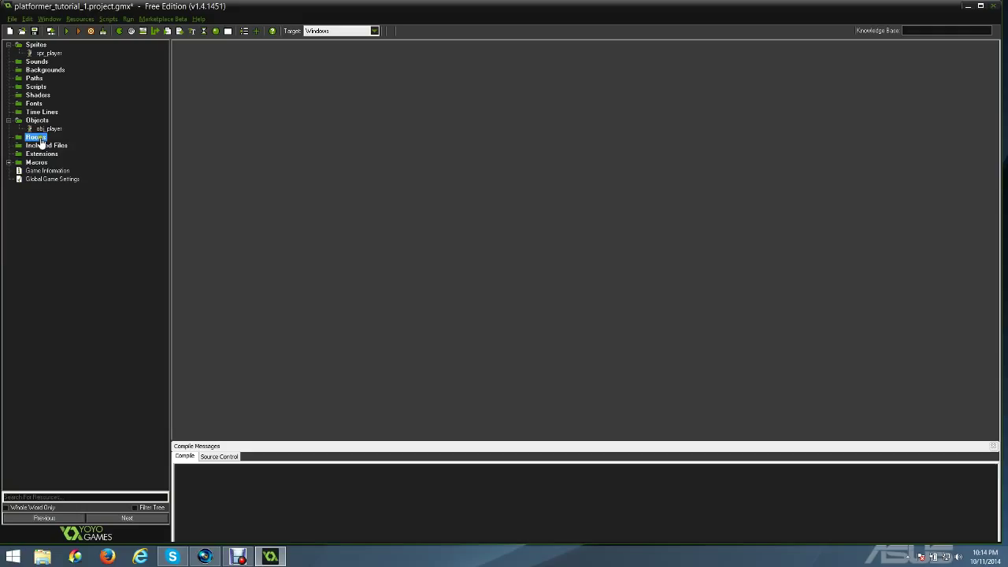
pyautogui.rightClick(40, 140)
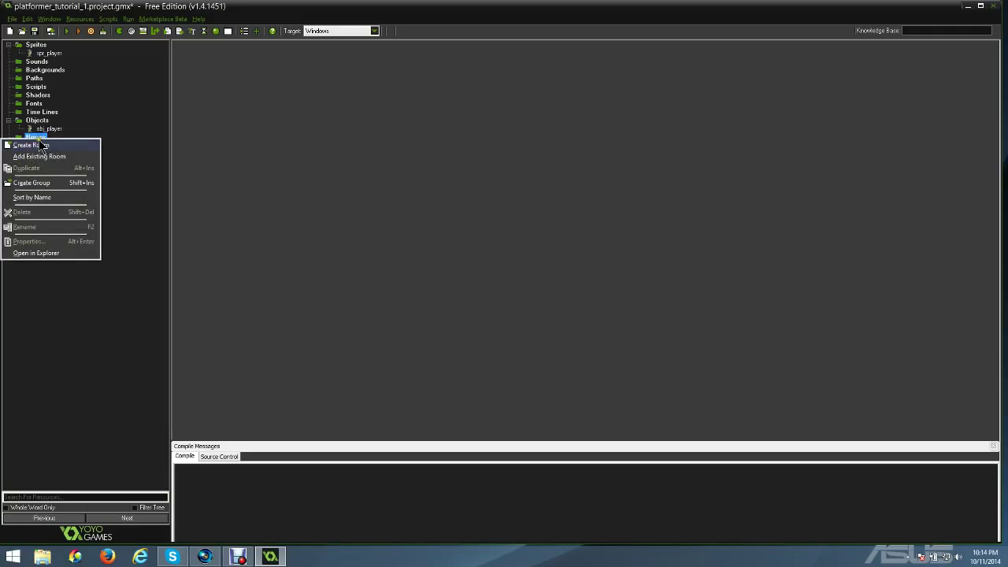
pyautogui.click(37, 146)
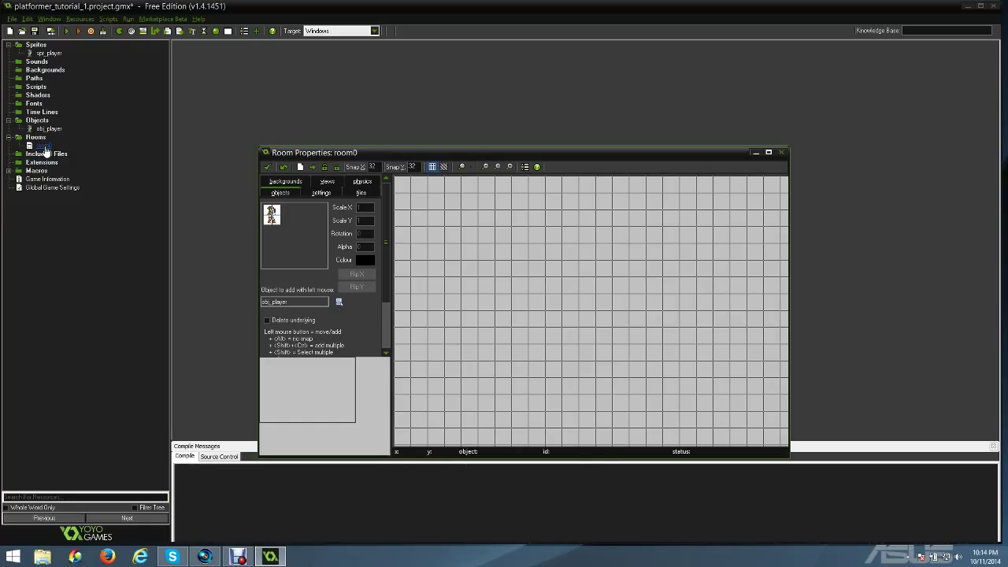
pyautogui.click(768, 153)
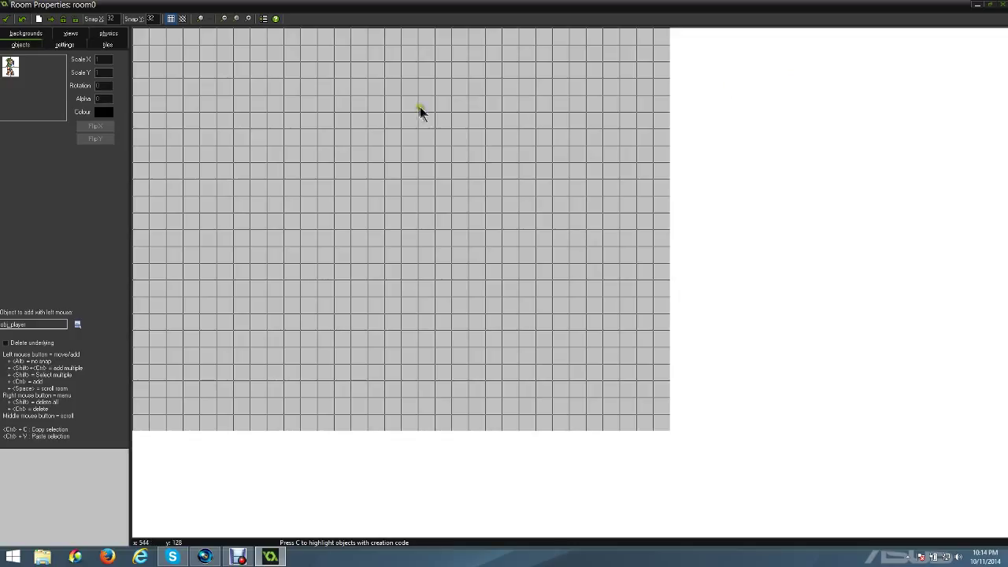
# Name the new room rm_test in its settings
pyautogui.click(68, 34)
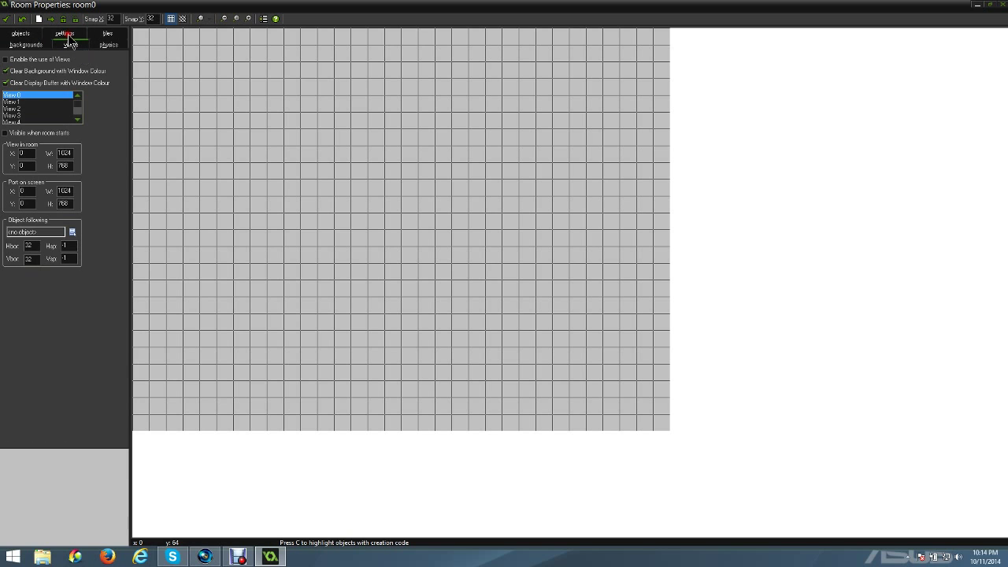
pyautogui.click(64, 34)
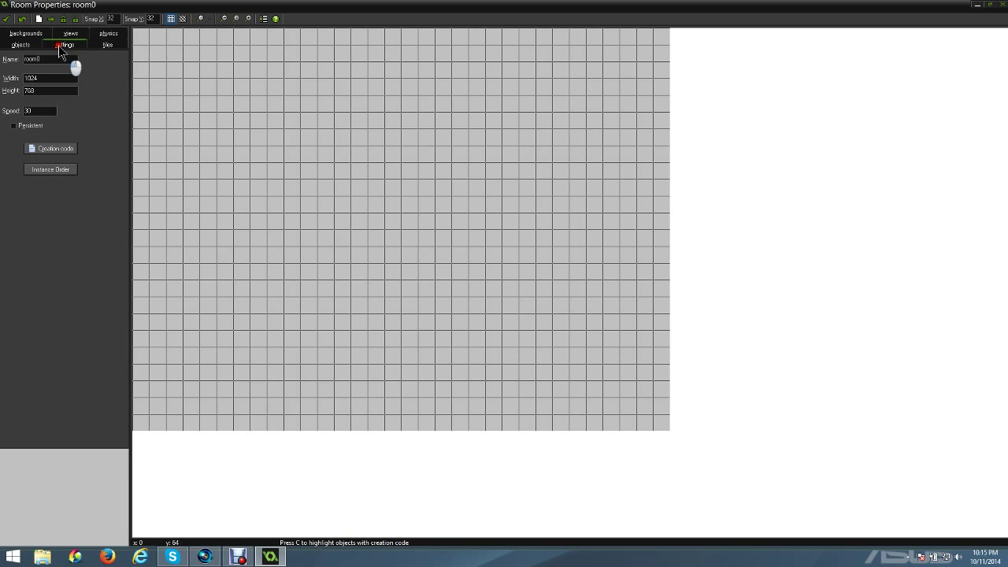
pyautogui.moveTo(44, 58); pyautogui.dragTo(2, 67)
pyautogui.write('rm_test')
# Set the rm_test room's width to 1280 and its height to 720
pyautogui.moveTo(41, 78); pyautogui.dragTo(3, 89)
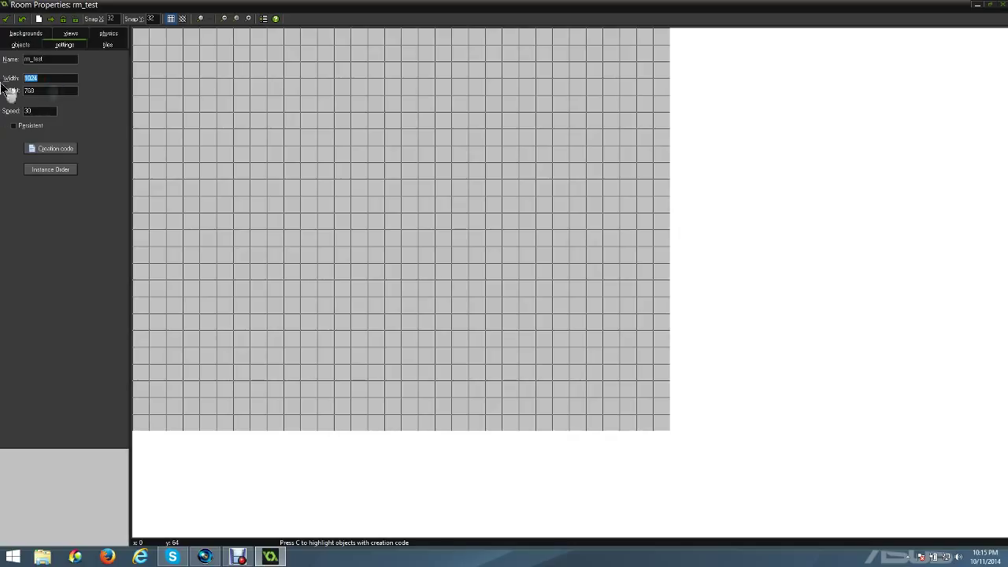
pyautogui.write('1200')
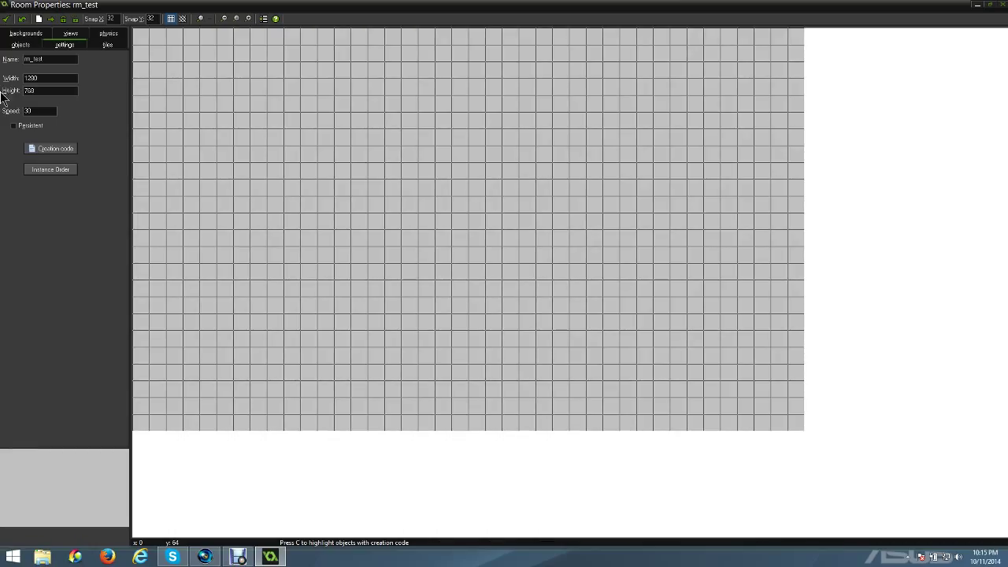
pyautogui.moveTo(37, 92); pyautogui.dragTo(0, 71)
pyautogui.write('720')
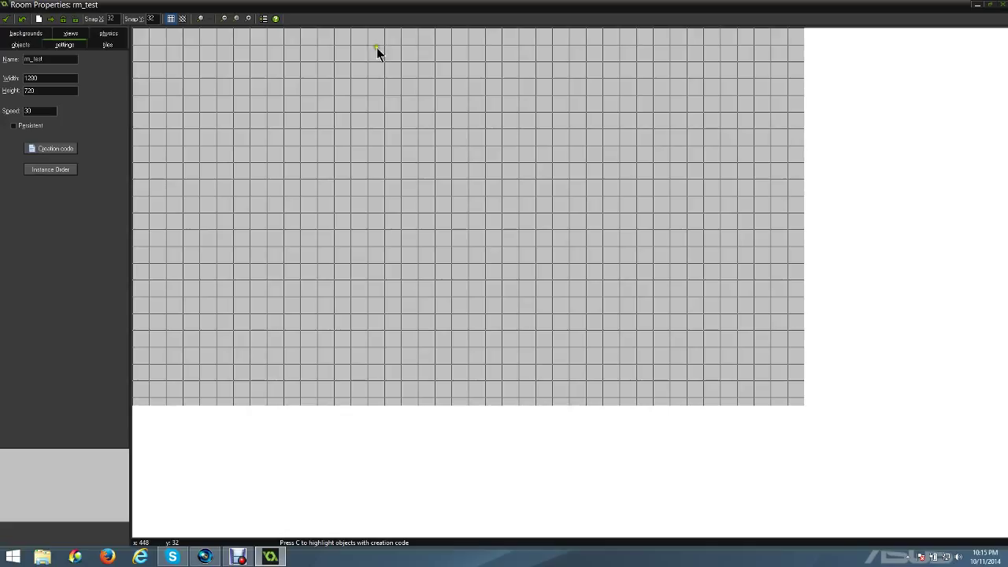
pyautogui.doubleClick(28, 111)
# Examine rm_test's background slots from Background 0 to Background 7, and its settings, views and tiles pages
pyautogui.click(23, 35)
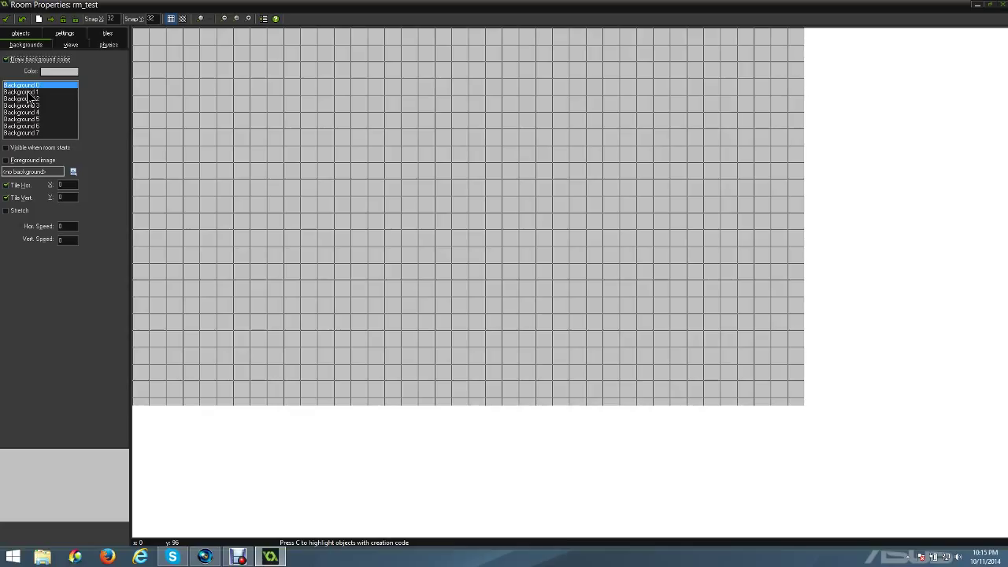
pyautogui.click(28, 133)
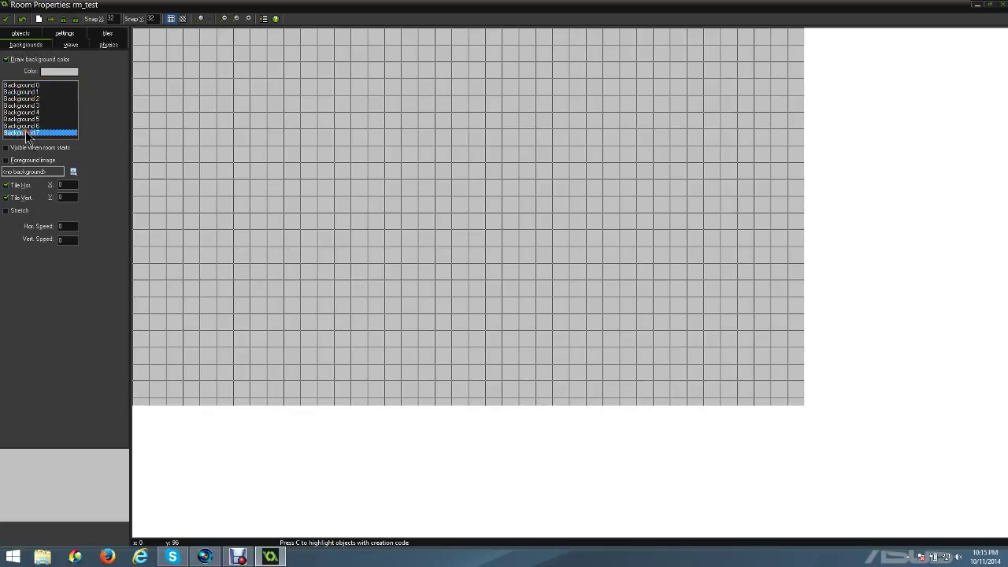
pyautogui.click(28, 85)
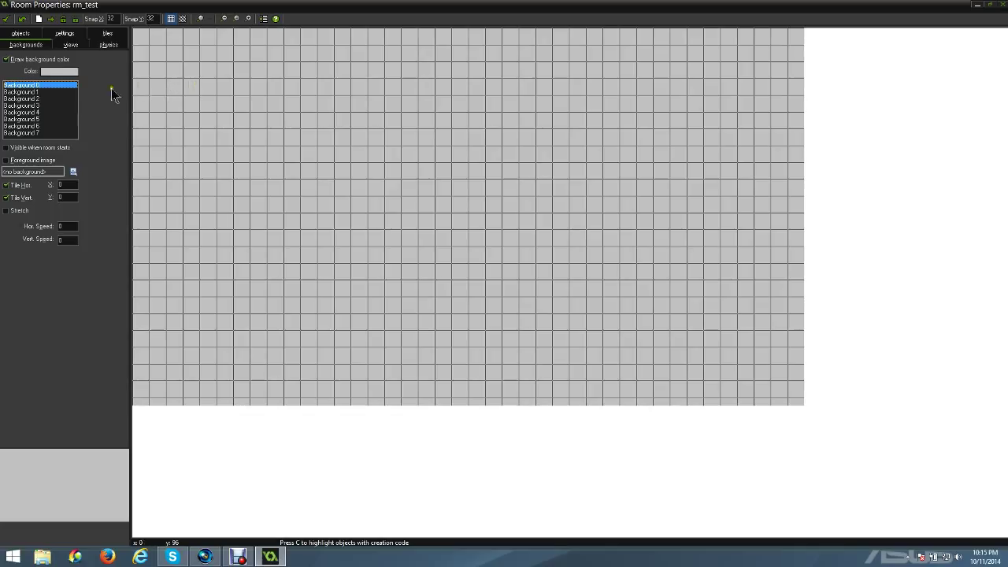
pyautogui.click(48, 131)
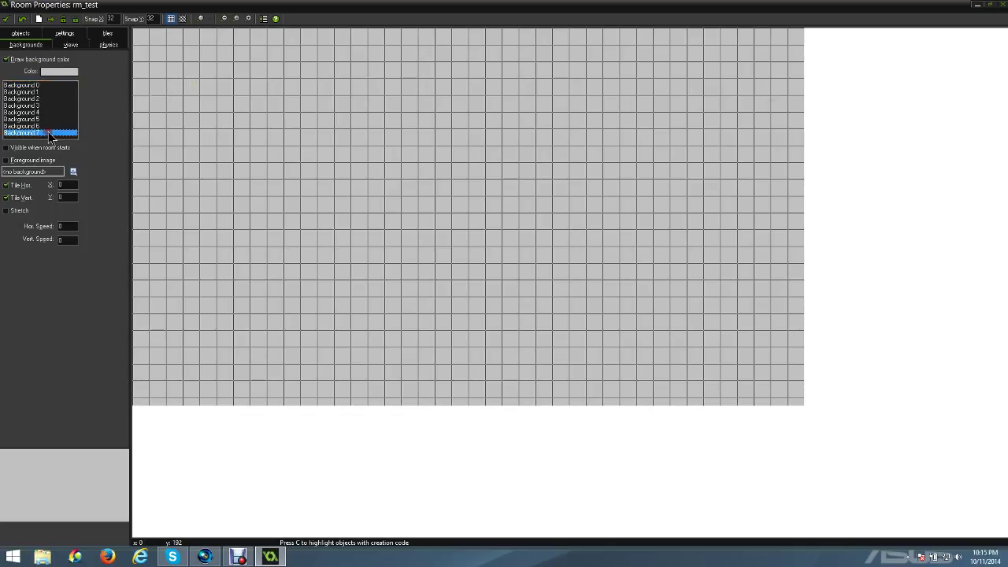
pyautogui.click(25, 85)
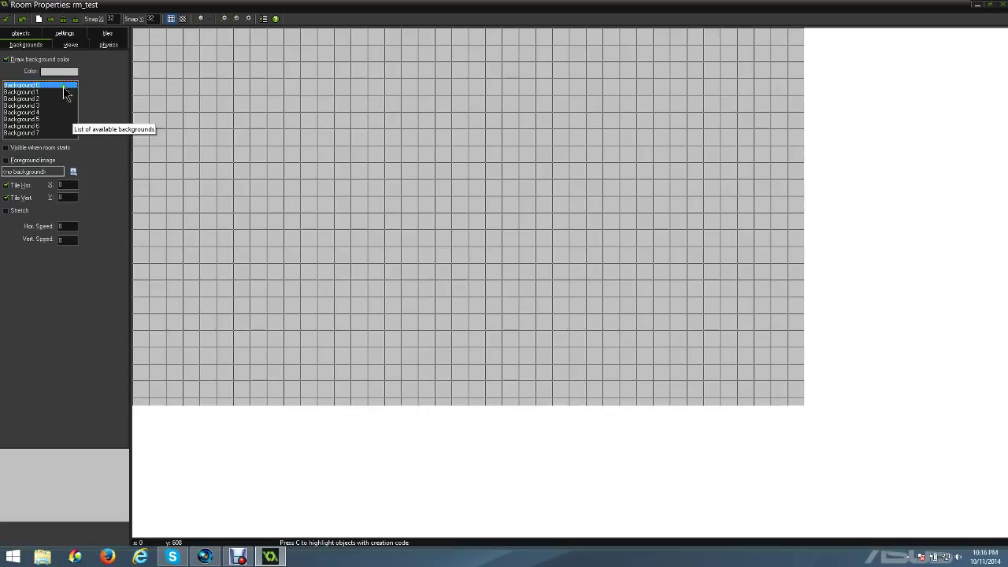
pyautogui.click(63, 33)
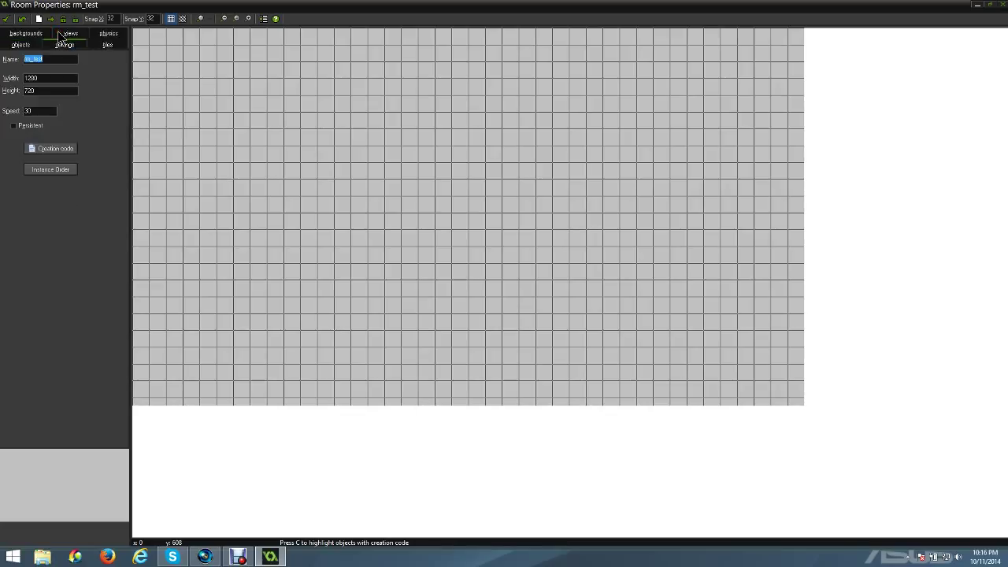
pyautogui.click(73, 33)
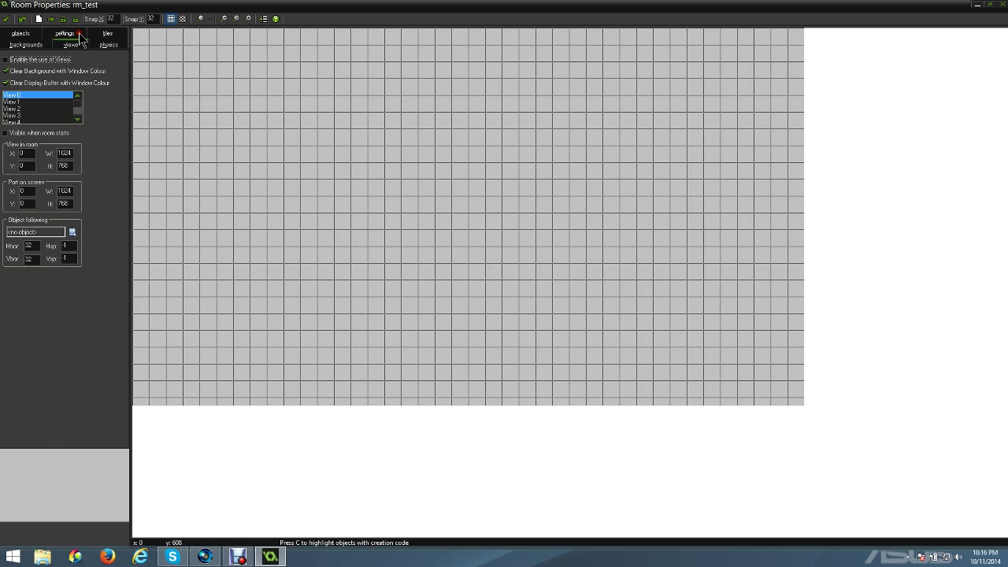
pyautogui.click(100, 33)
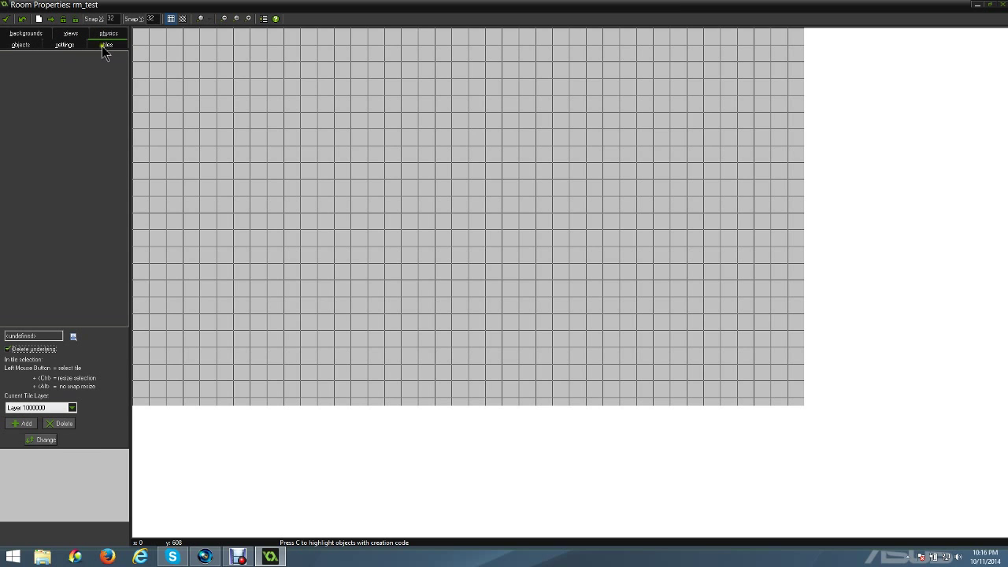
# Place an obj_player instance in the room and move it up to slightly above the room's centre
pyautogui.click(21, 45)
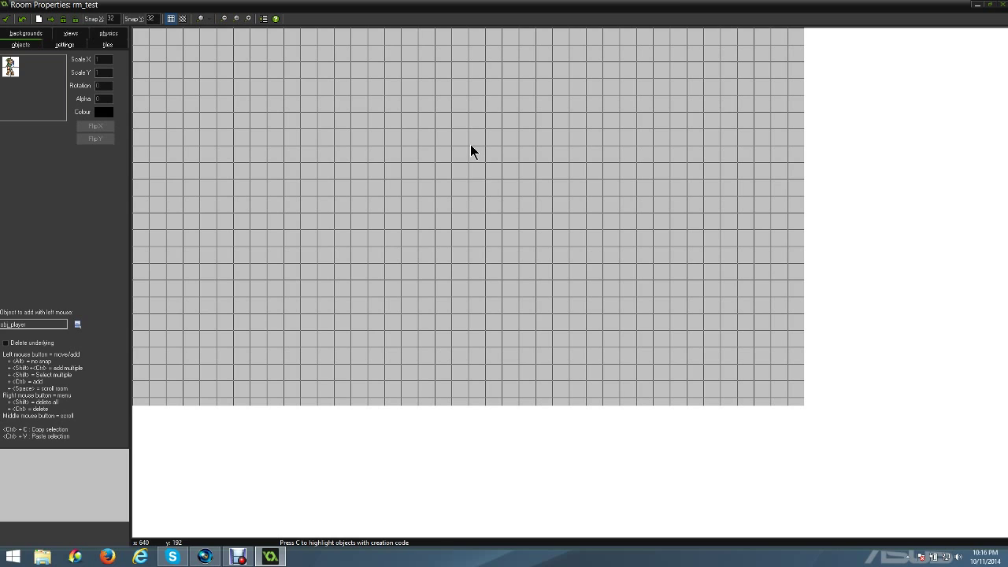
pyautogui.click(355, 226)
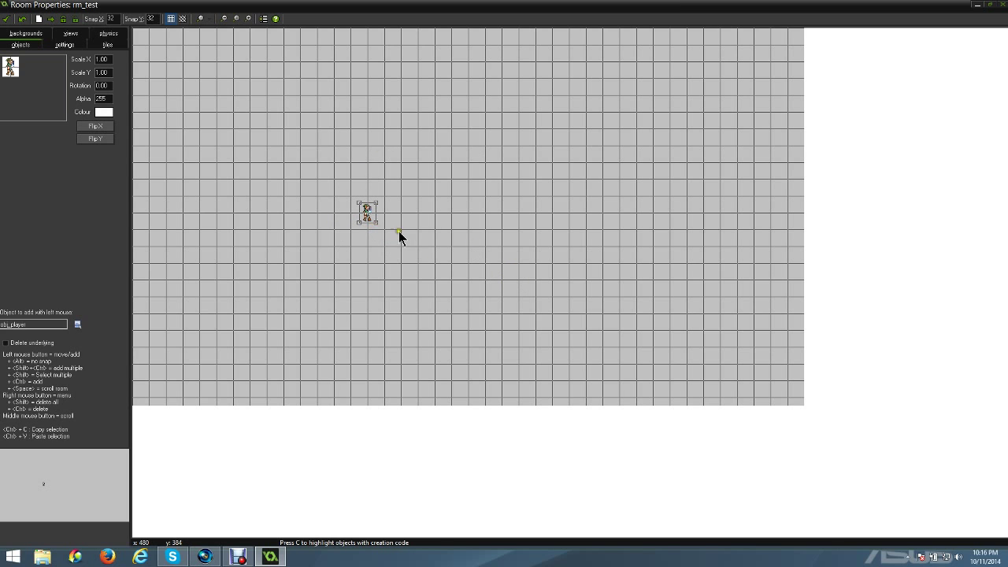
pyautogui.moveTo(367, 214); pyautogui.dragTo(434, 187)
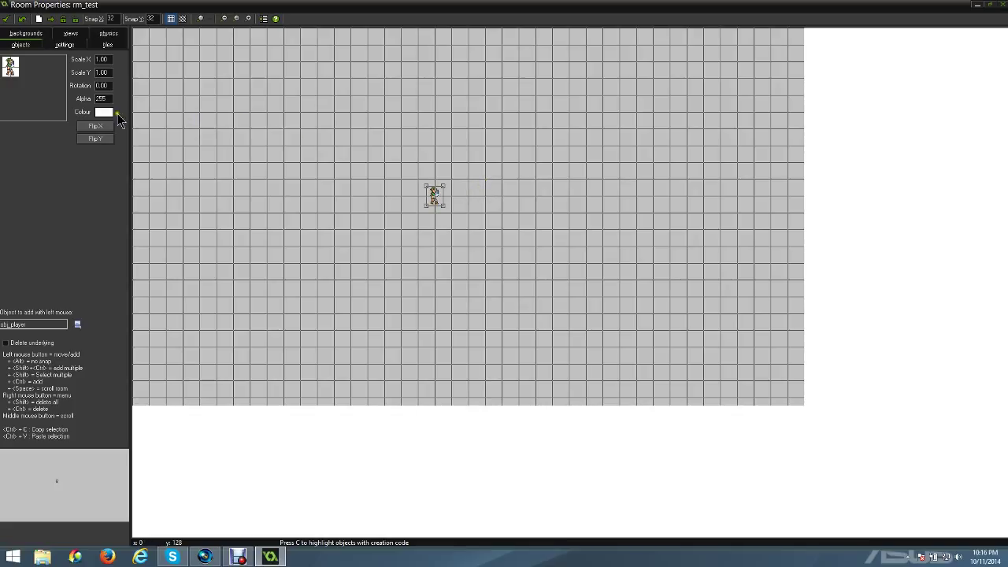
# Set both Scale X and Scale Y of the placed obj_player instance to 2
pyautogui.doubleClick(102, 59)
pyautogui.write('2')
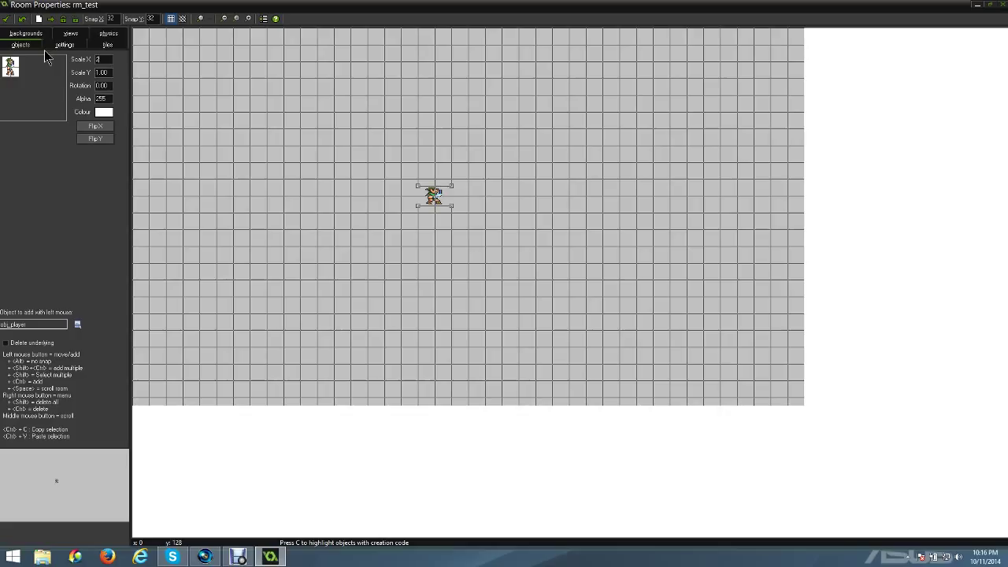
pyautogui.doubleClick(102, 71)
pyautogui.write('2')
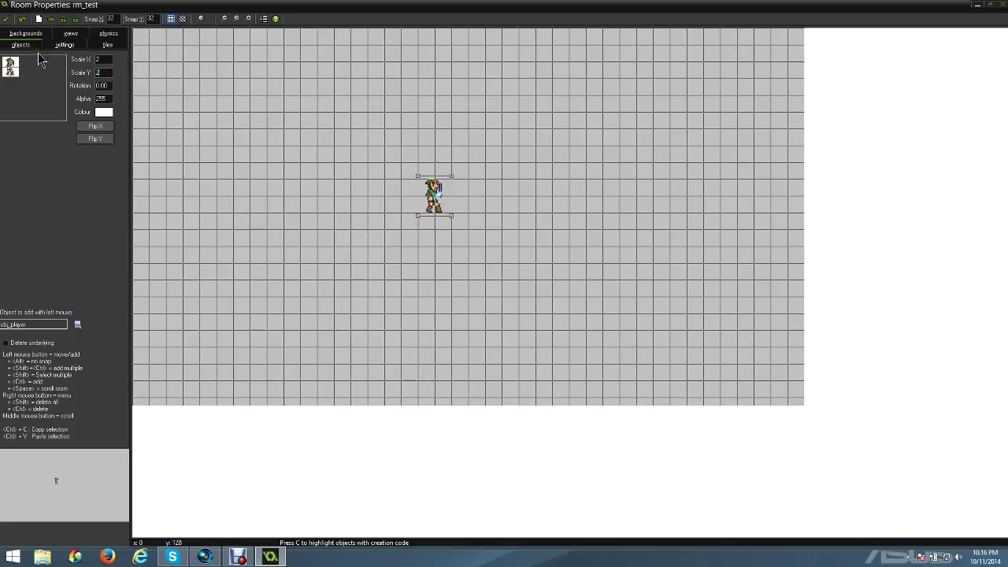
pyautogui.moveTo(426, 197)
pyautogui.mouseDown()
pyautogui.moveTo(411, 206)
pyautogui.moveTo(308, 180)
pyautogui.moveTo(355, 195)
pyautogui.moveTo(439, 196)
pyautogui.moveTo(304, 111)
pyautogui.moveTo(220, 108)
pyautogui.moveTo(427, 220)
pyautogui.moveTo(422, 182)
pyautogui.moveTo(422, 197)
pyautogui.mouseUp()
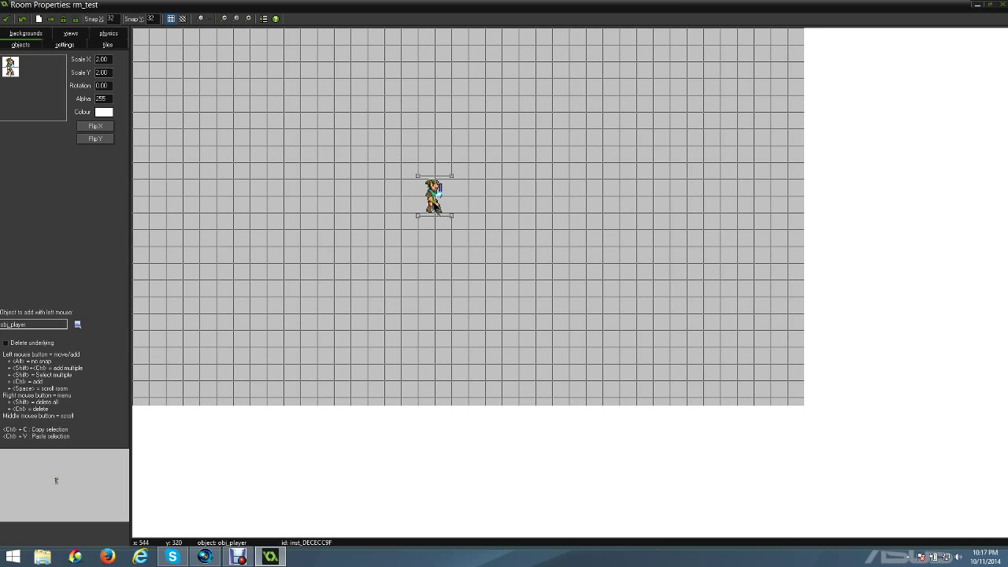
# Place three more obj_player instances around the enlarged one and delete all three again
pyautogui.click(329, 150)
pyautogui.click(350, 217)
pyautogui.click(423, 279)
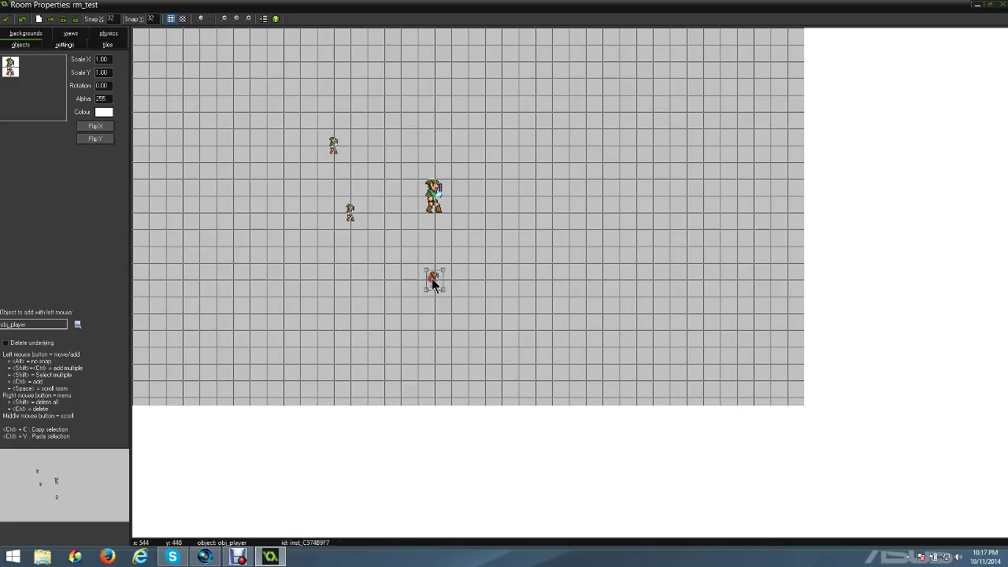
pyautogui.rightClick(439, 281)
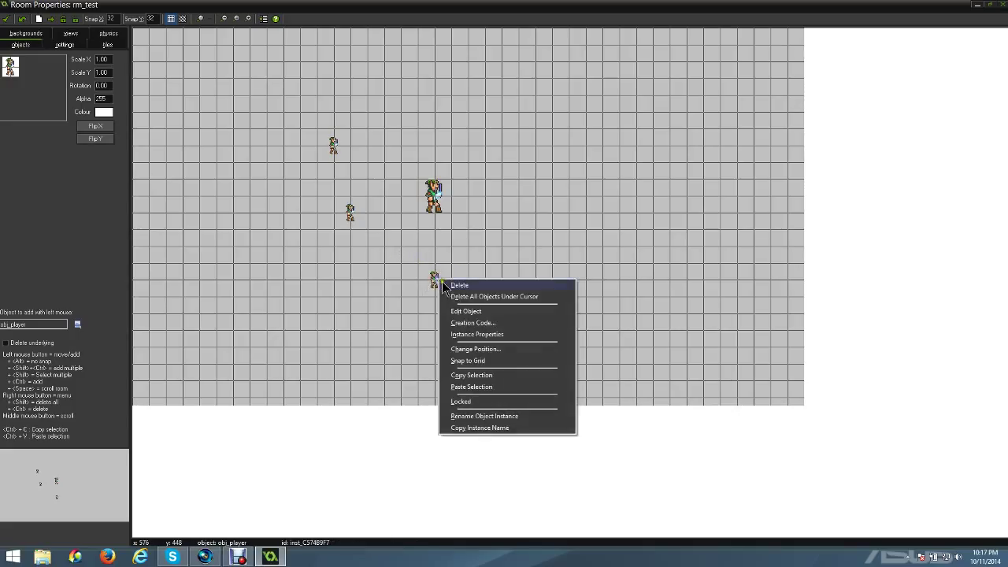
pyautogui.click(443, 284)
pyautogui.click(349, 209)
pyautogui.rightClick(349, 211)
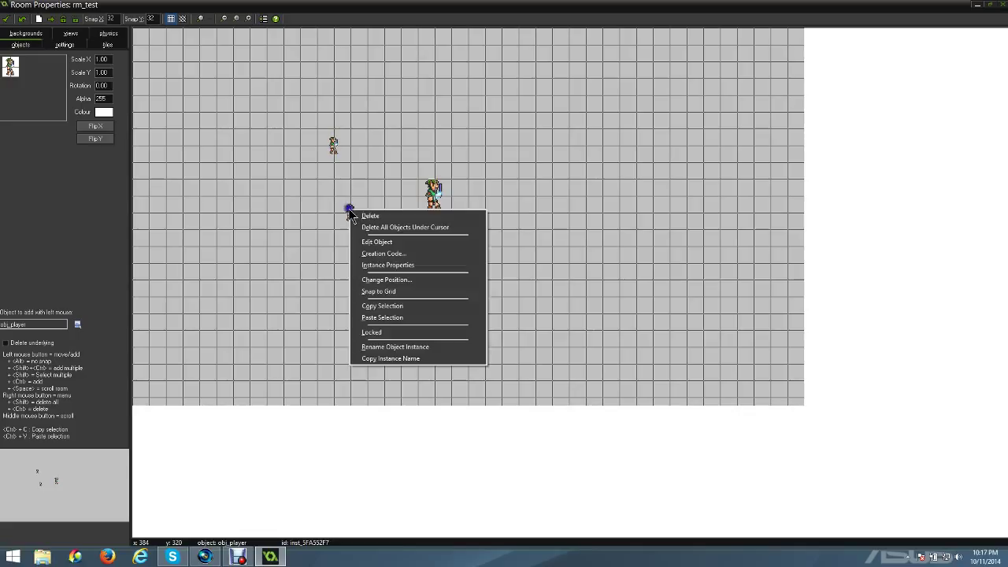
pyautogui.click(370, 216)
pyautogui.click(333, 144)
pyautogui.rightClick(333, 146)
pyautogui.click(350, 149)
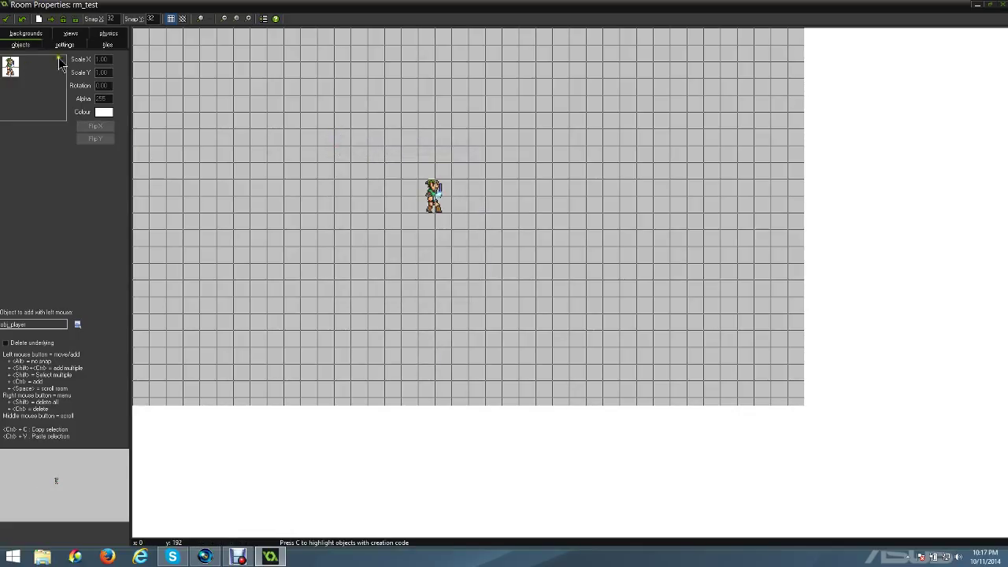
# Try teal and black as the background color of rm_test
pyautogui.click(37, 35)
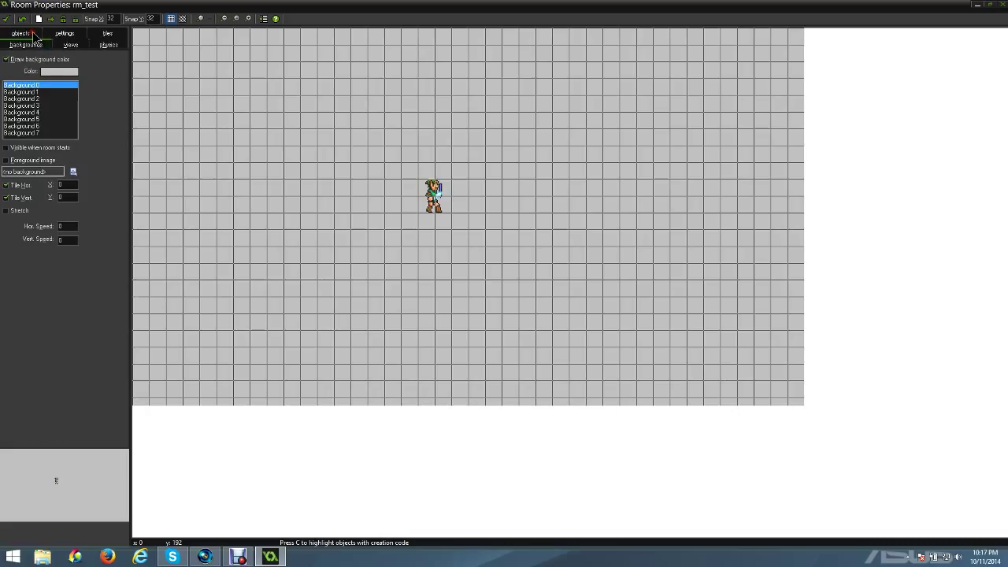
pyautogui.click(65, 72)
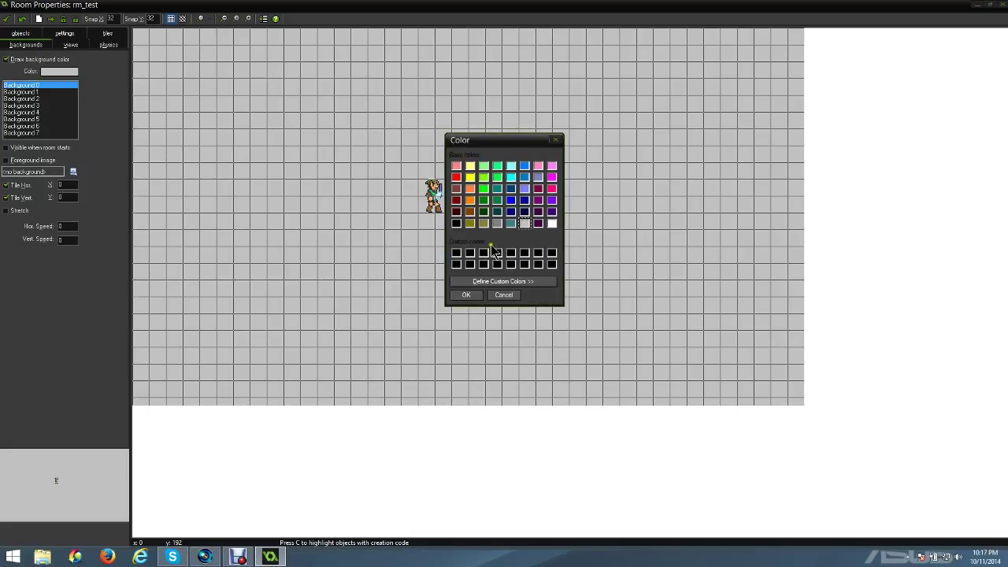
pyautogui.click(456, 223)
pyautogui.click(497, 188)
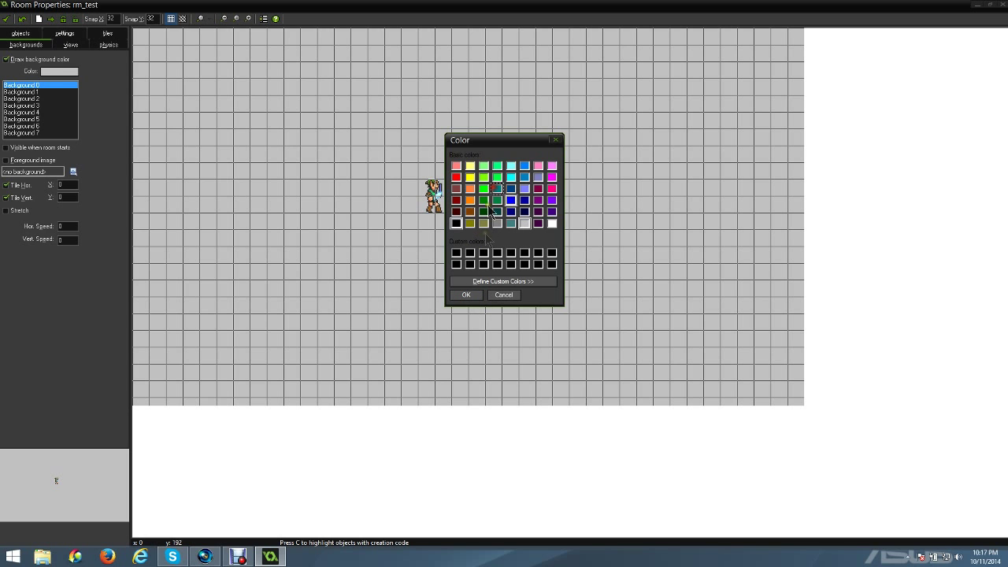
pyautogui.click(466, 295)
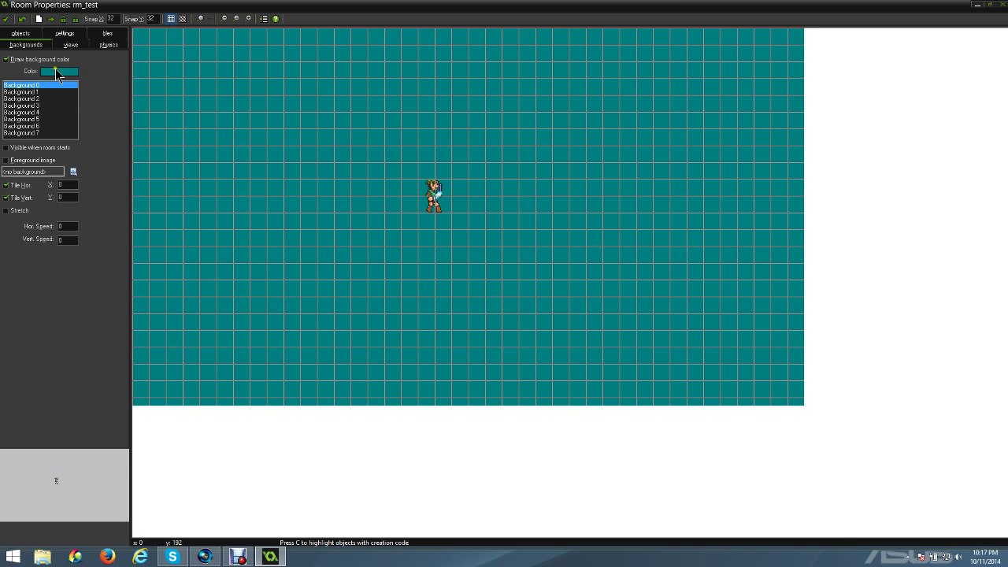
pyautogui.click(53, 73)
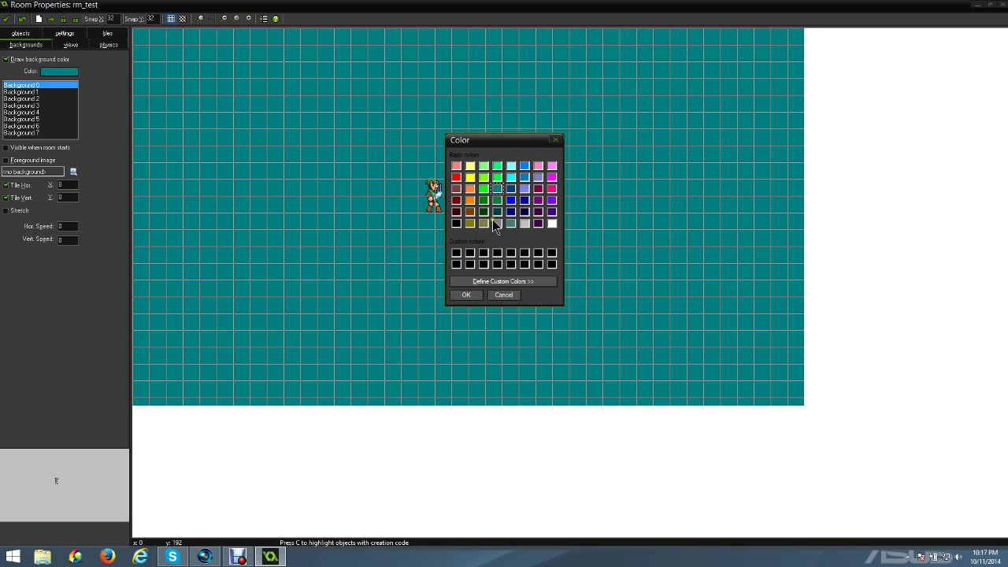
pyautogui.click(456, 225)
pyautogui.click(464, 294)
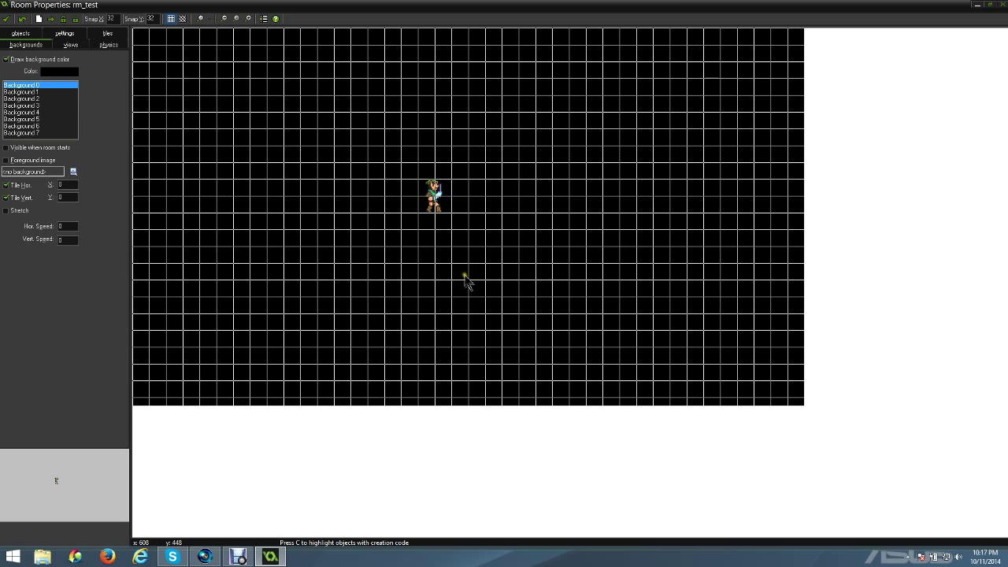
# Set the background color of rm_test to dark blue
pyautogui.click(62, 74)
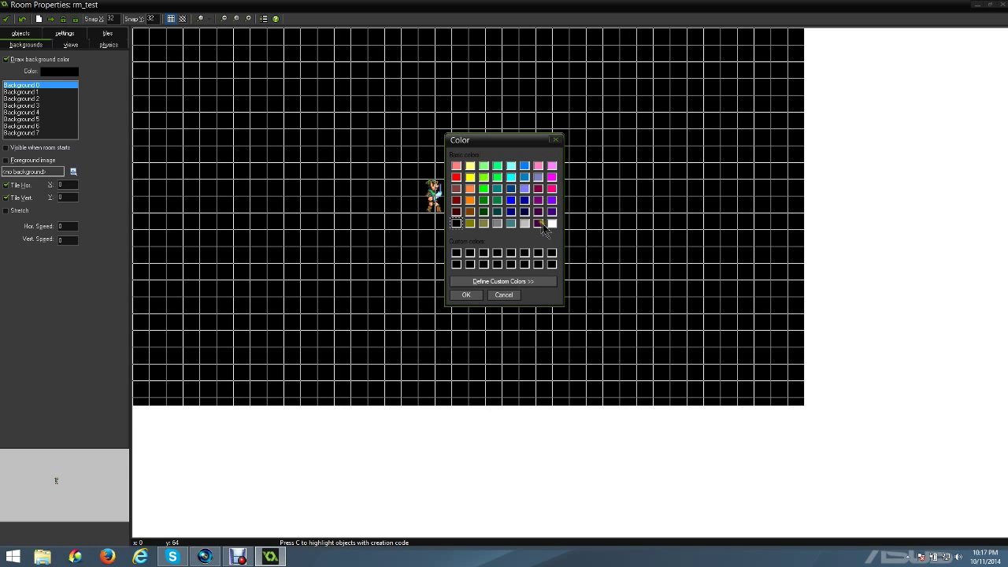
pyautogui.click(524, 200)
pyautogui.click(467, 294)
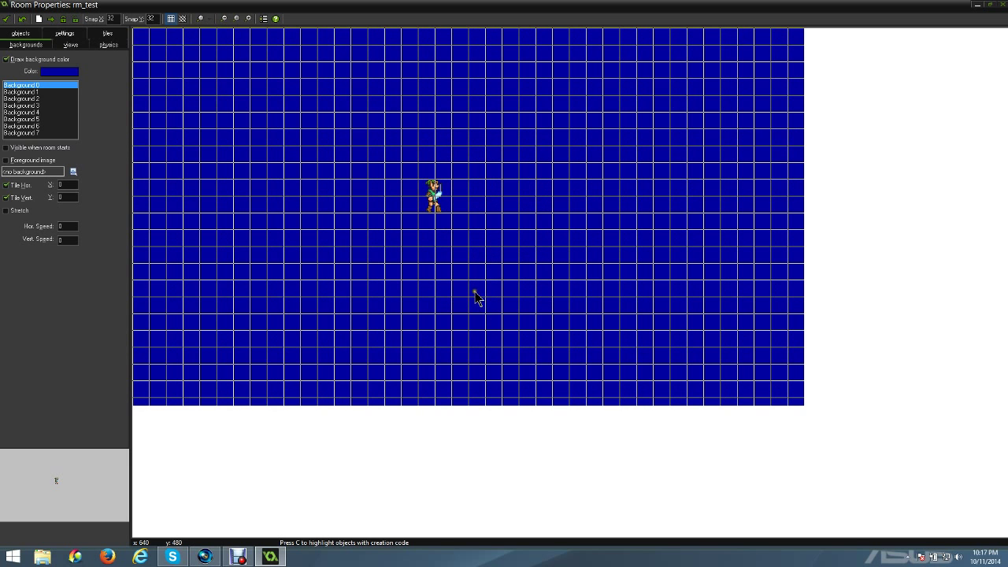
# Change the background color of rm_test to muted teal and move the obj_player instance one grid cell right and down
pyautogui.click(59, 72)
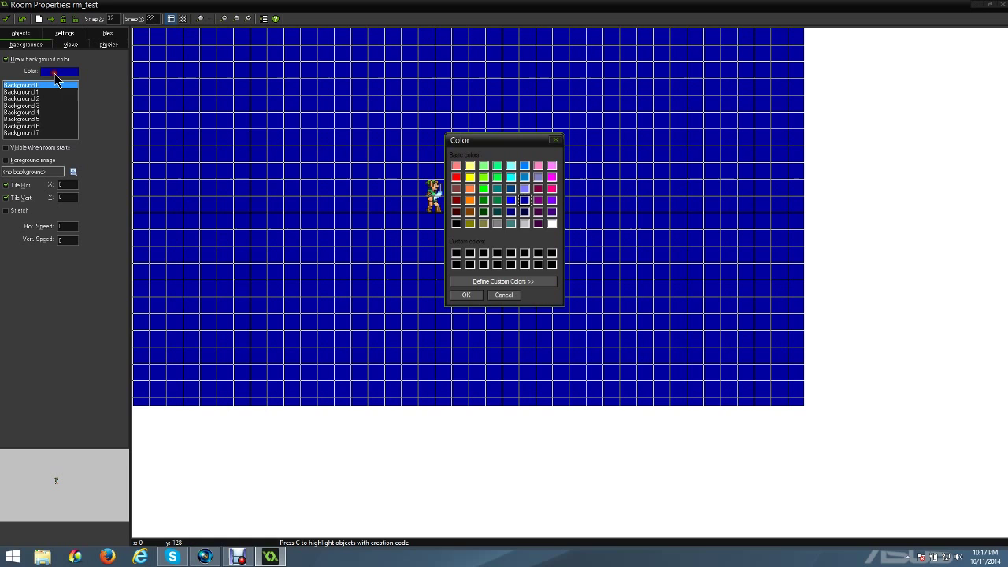
pyautogui.doubleClick(499, 188)
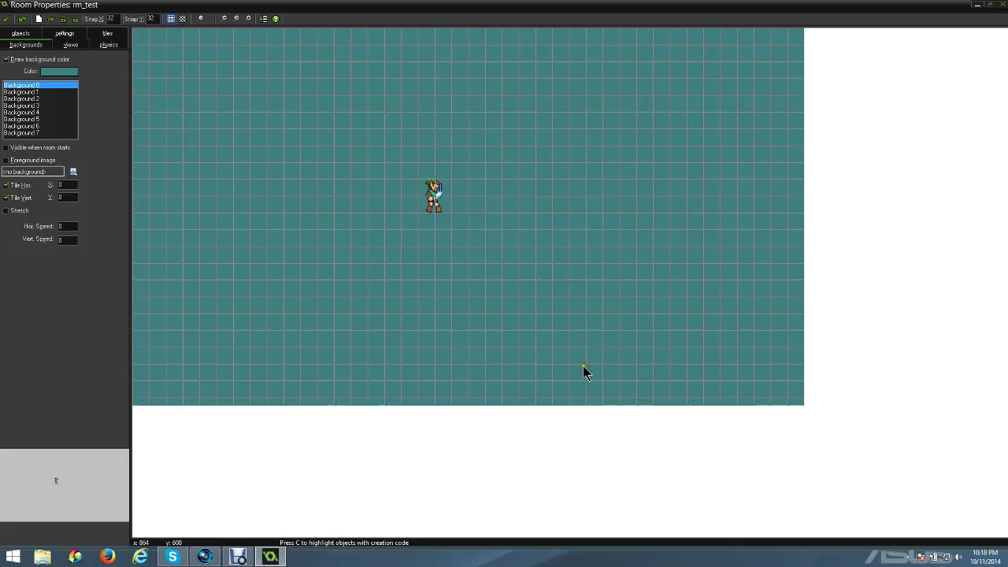
pyautogui.moveTo(435, 197); pyautogui.dragTo(448, 223)
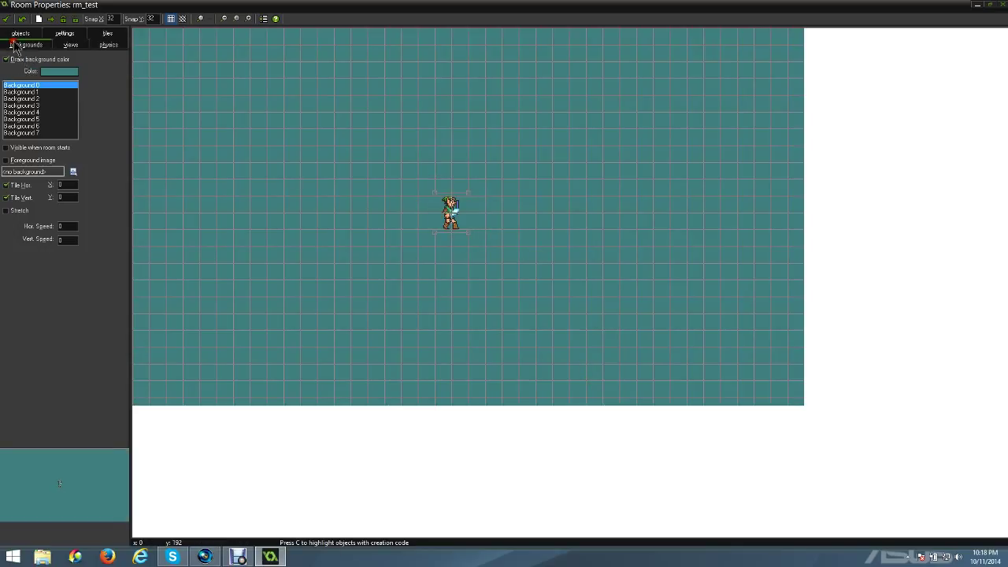
# Accept the changes to rm_test and run the game for the Windows target
pyautogui.click(14, 35)
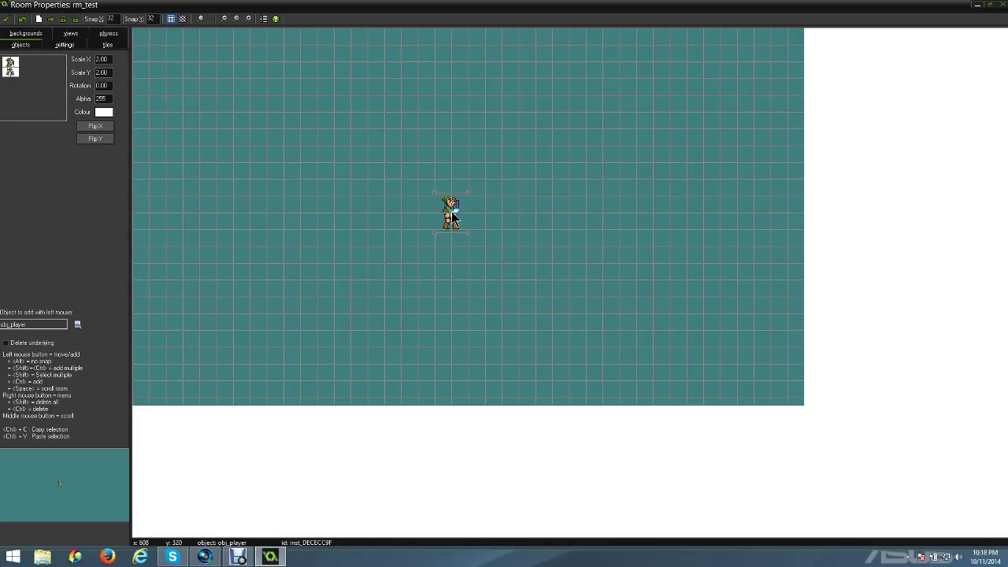
pyautogui.click(7, 20)
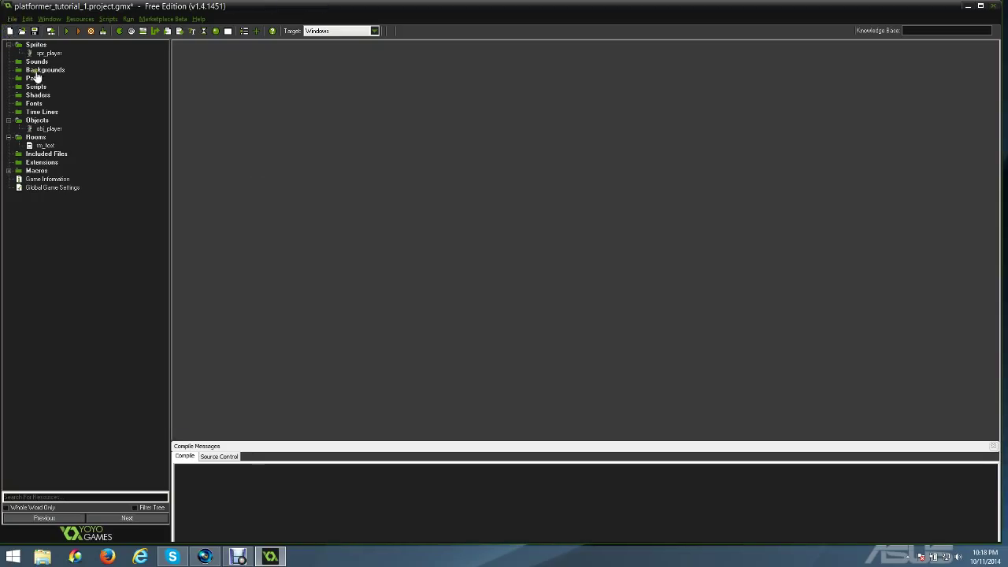
pyautogui.click(67, 32)
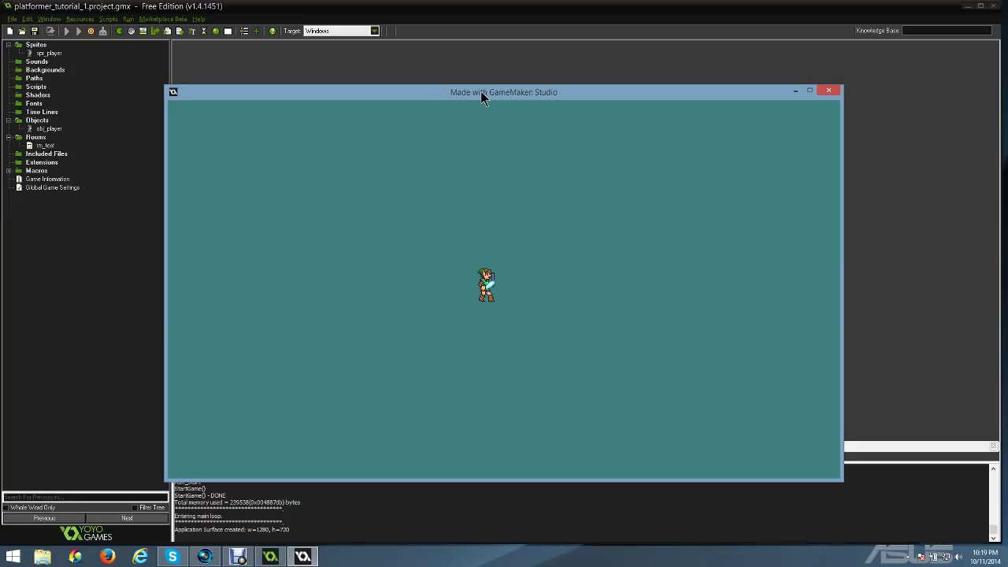
pyautogui.click(52, 53)
pyautogui.click(47, 146)
pyautogui.click(47, 274)
pyautogui.click(62, 131)
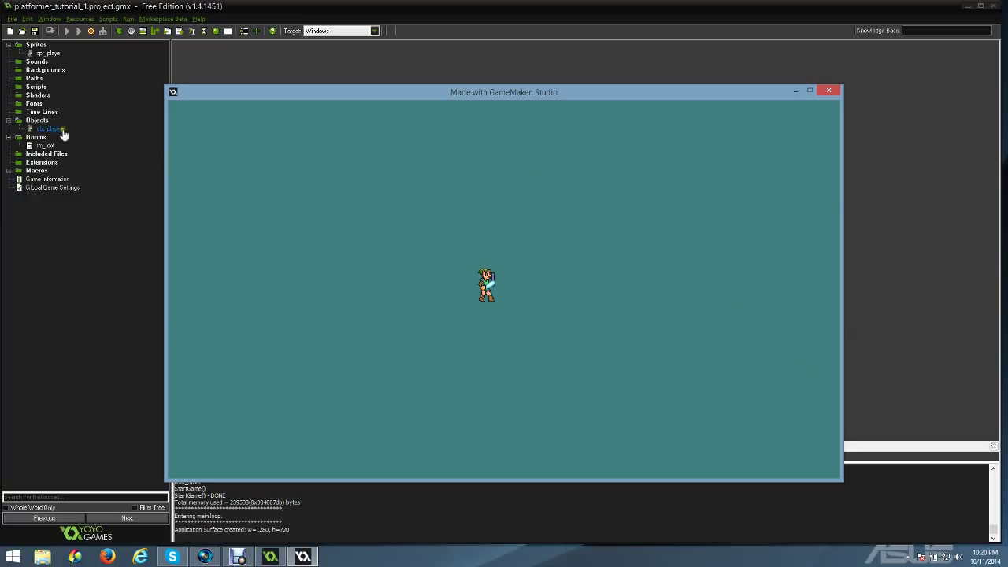